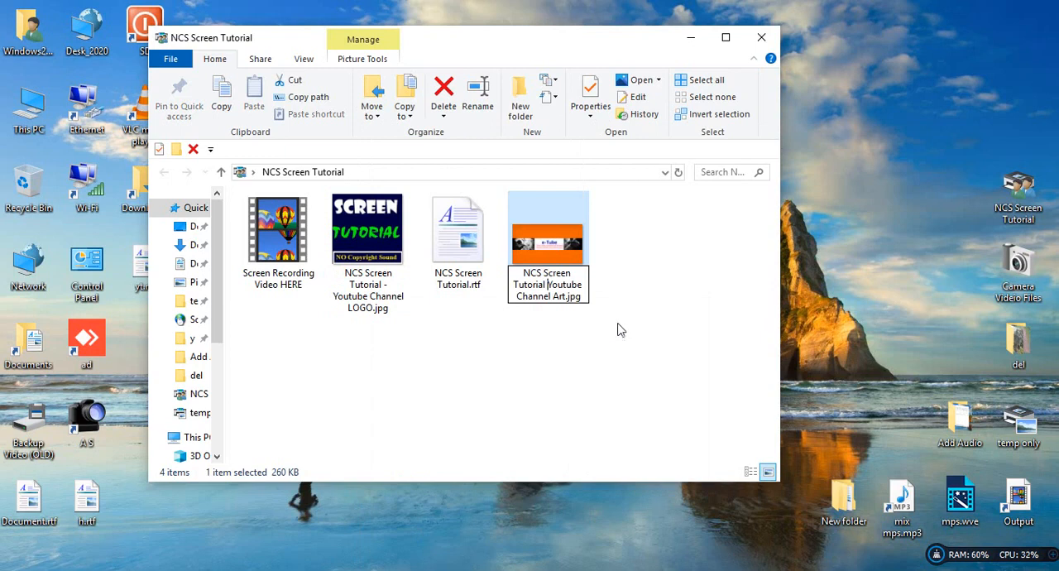
Rename the channel art image as "NCS Screen Tutorial - Youtube Channel Art.jpg".
{"action": "type", "text": "-"}
{"action": "left_click", "coordinate": [630, 290]}
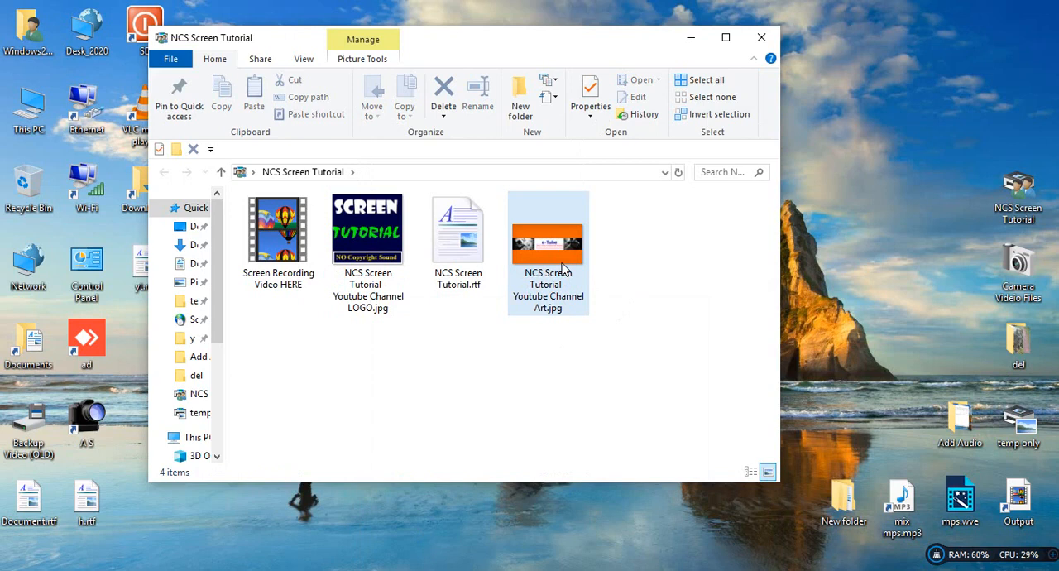
Open the Youtube Channel LOGO.jpg image for editing in Paint, select the whole logo and copy it.
{"action": "right_click", "coordinate": [363, 223]}
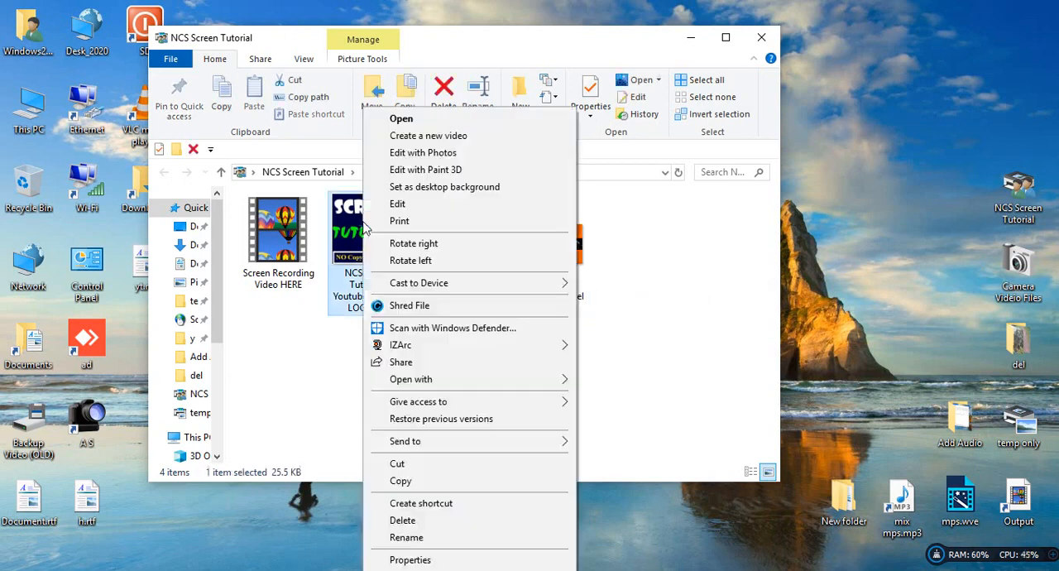
{"action": "left_click", "coordinate": [395, 205]}
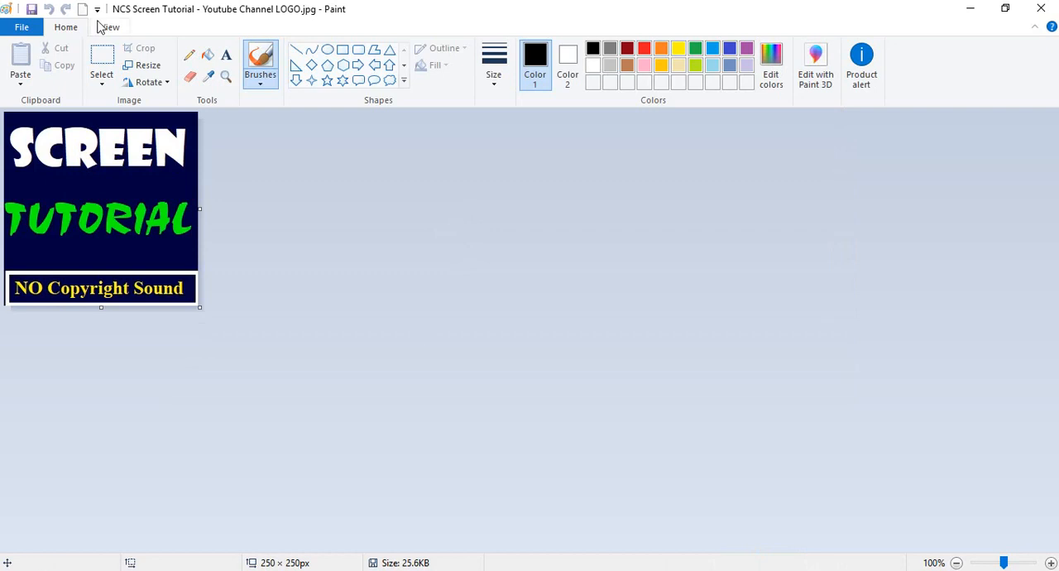
{"action": "left_click", "coordinate": [102, 58]}
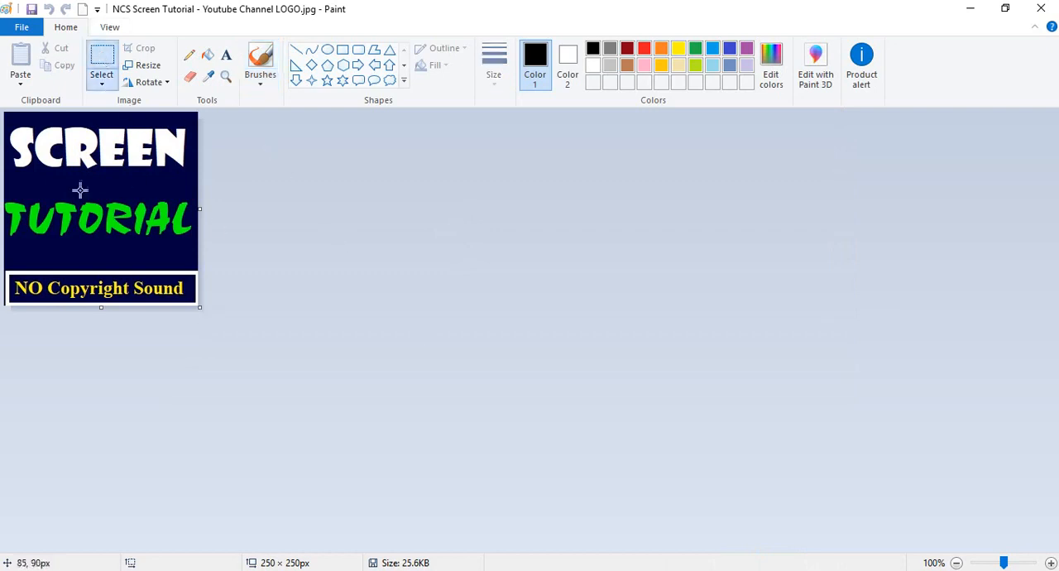
{"action": "left_click_drag", "start_coordinate": [6, 111], "coordinate": [212, 309]}
{"action": "right_click", "coordinate": [122, 182]}
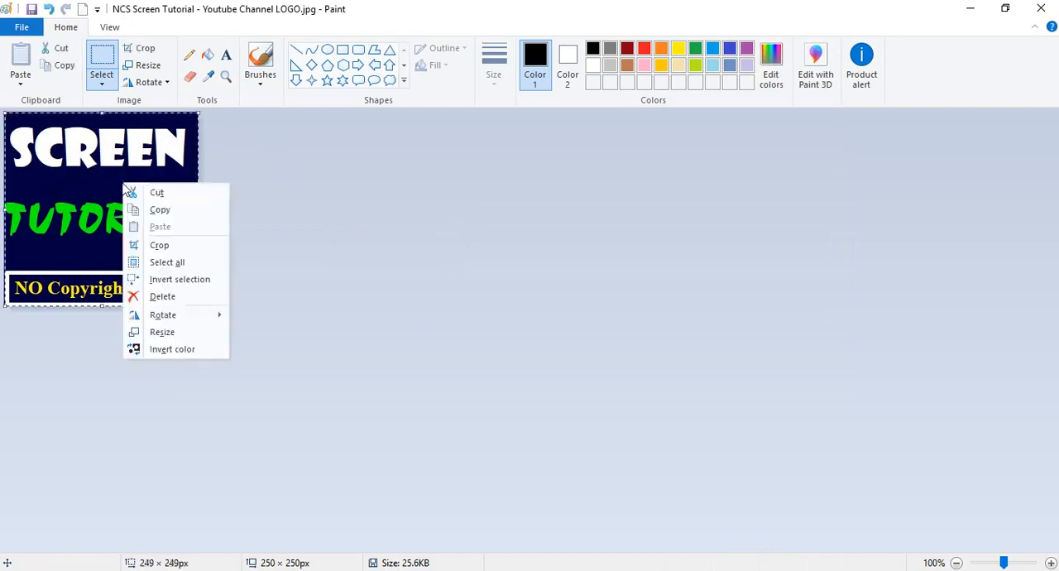
{"action": "left_click", "coordinate": [179, 211]}
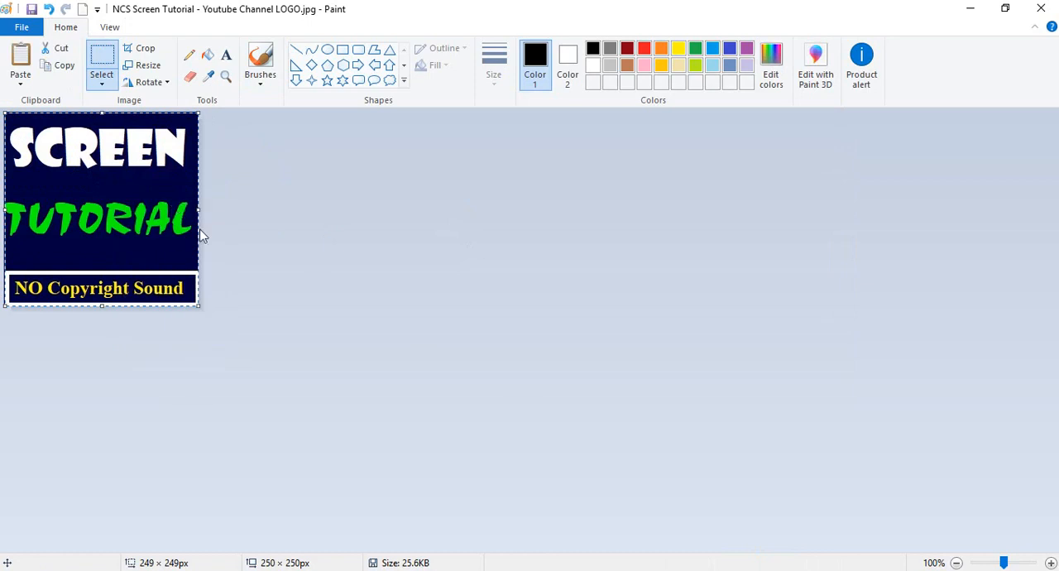
Open the Youtube Channel Art.jpg image for editing in a separate Paint window and view it at 50%.
{"action": "left_click", "coordinate": [968, 8]}
{"action": "left_click", "coordinate": [546, 248]}
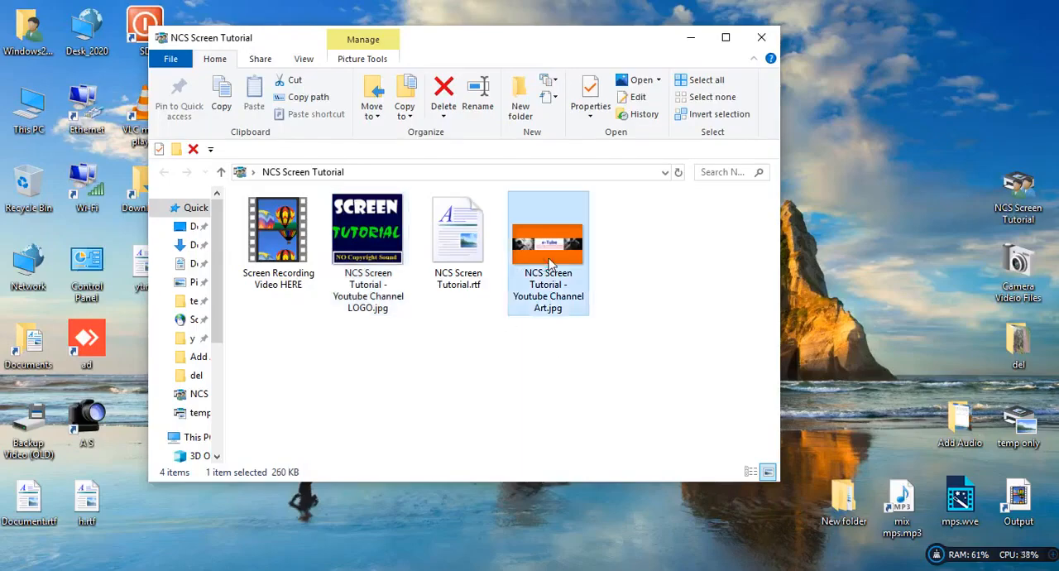
{"action": "right_click", "coordinate": [548, 248]}
{"action": "left_click", "coordinate": [579, 207]}
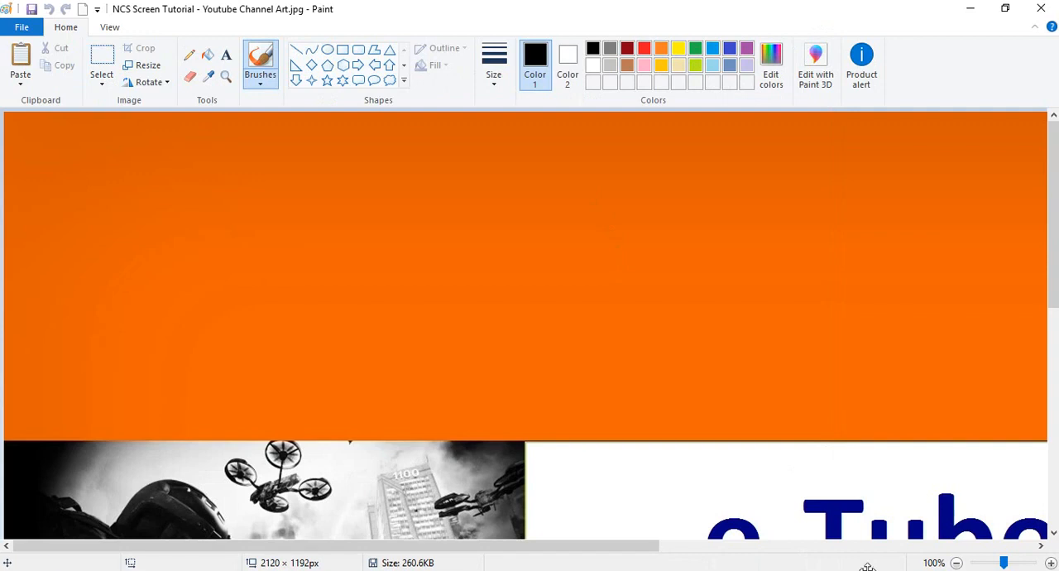
{"action": "left_click", "coordinate": [955, 562]}
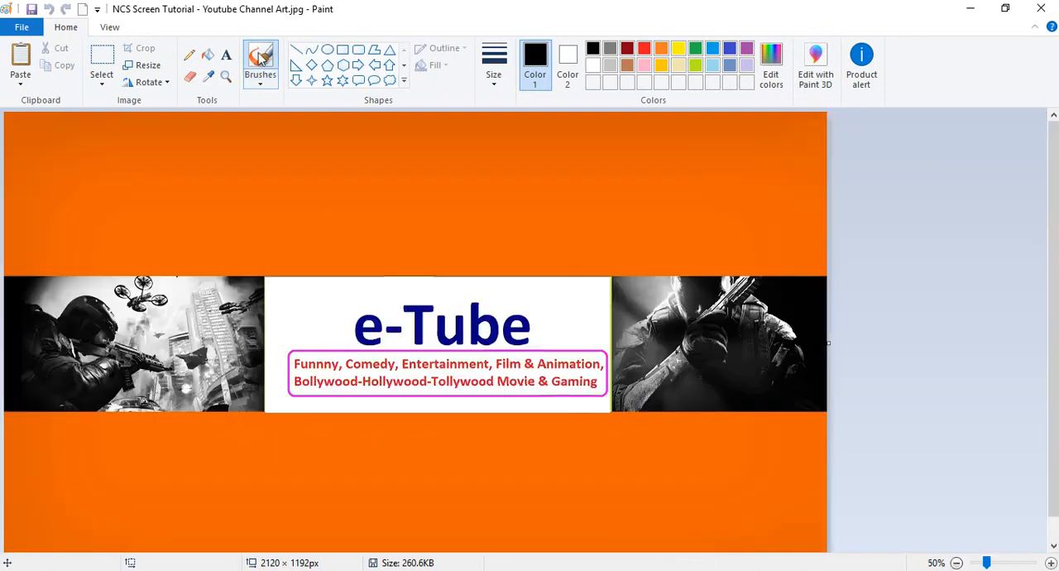
{"action": "left_click", "coordinate": [22, 56]}
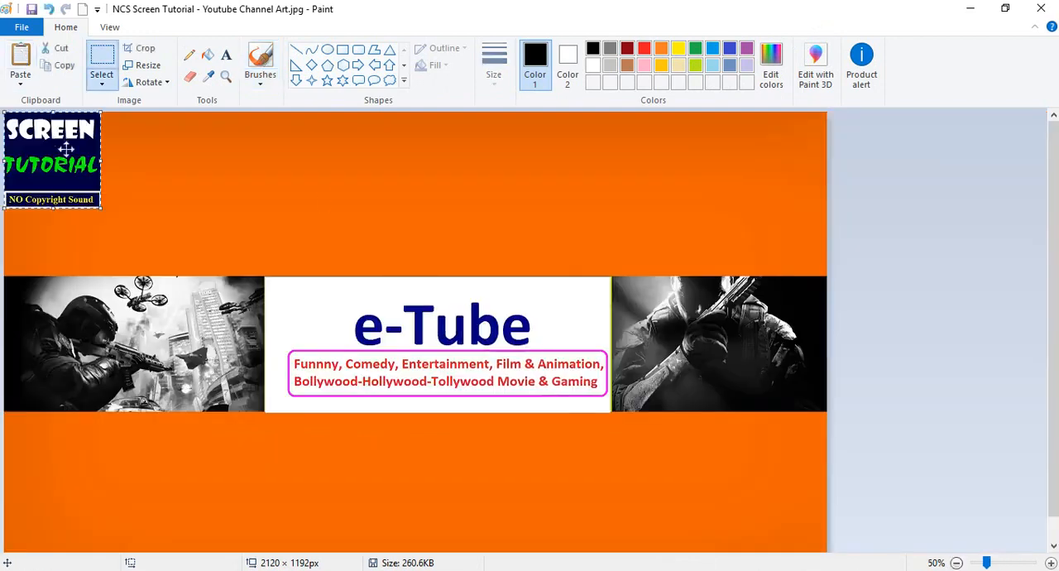
{"action": "left_click_drag", "start_coordinate": [49, 148], "coordinate": [228, 203]}
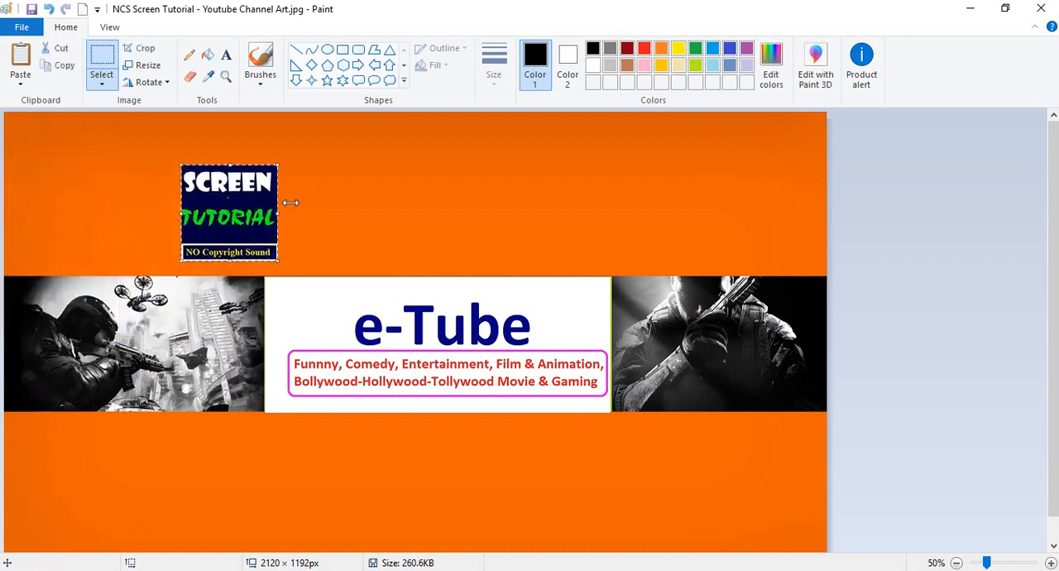
{"action": "left_click", "coordinate": [58, 48]}
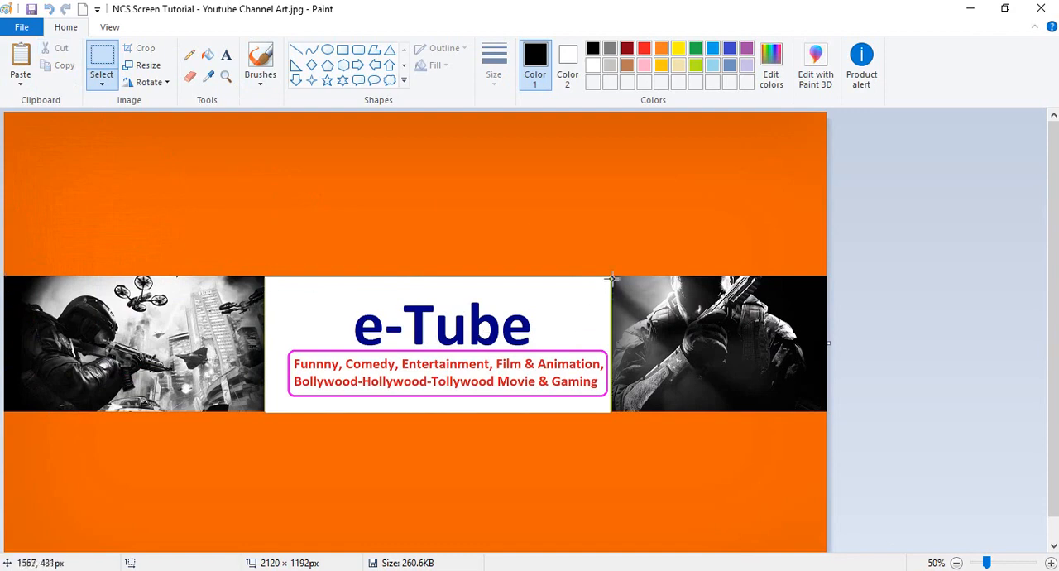
Clear the banner's whole middle band by cutting out the right-hand photo and the rest of the strip with the e-Tube text.
{"action": "left_click_drag", "start_coordinate": [611, 277], "coordinate": [829, 412]}
{"action": "left_click", "coordinate": [890, 347]}
{"action": "left_click_drag", "start_coordinate": [612, 275], "coordinate": [826, 410]}
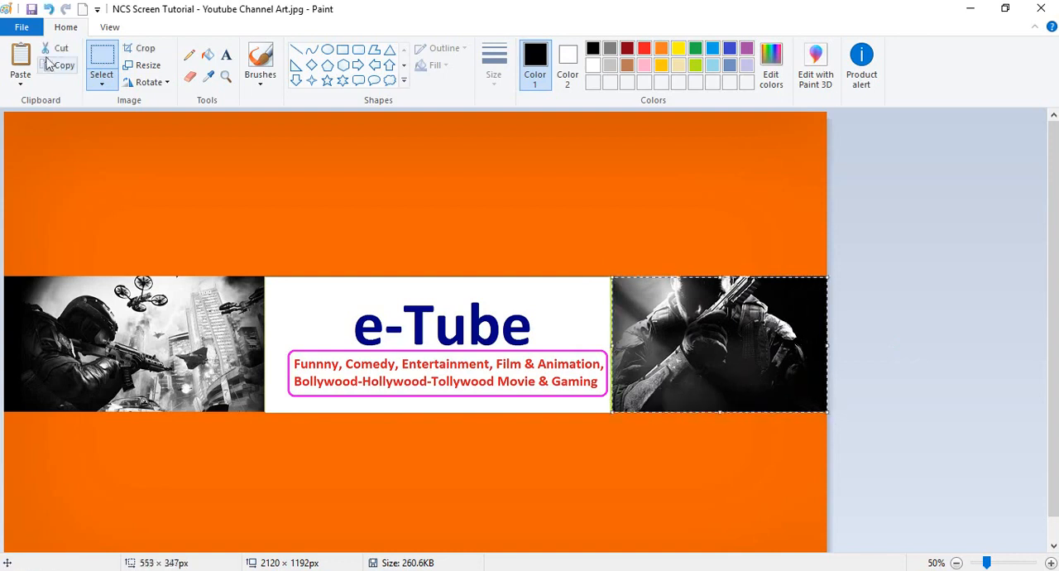
{"action": "left_click", "coordinate": [51, 48]}
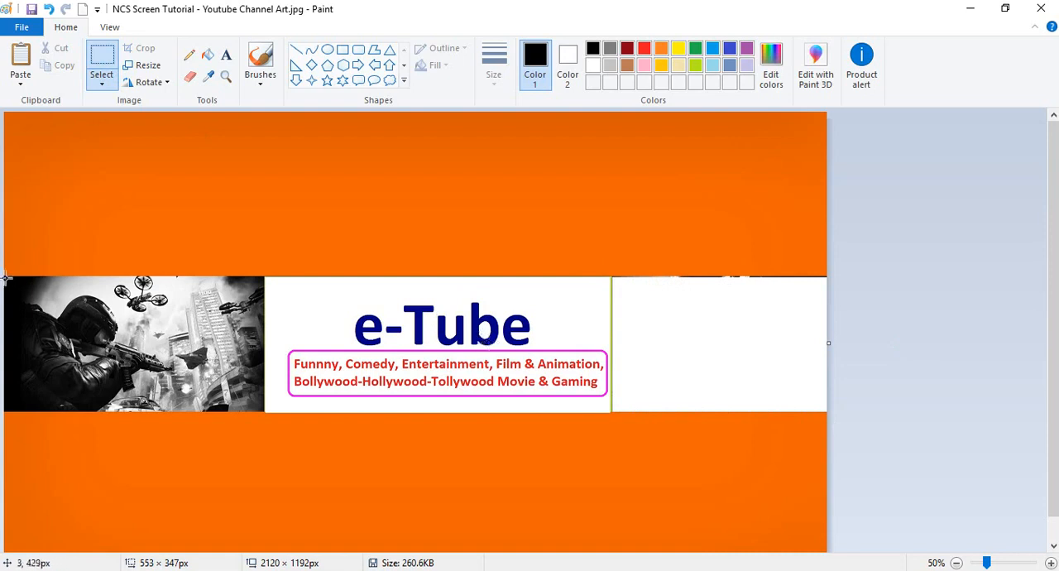
{"action": "left_click_drag", "start_coordinate": [5, 280], "coordinate": [831, 411]}
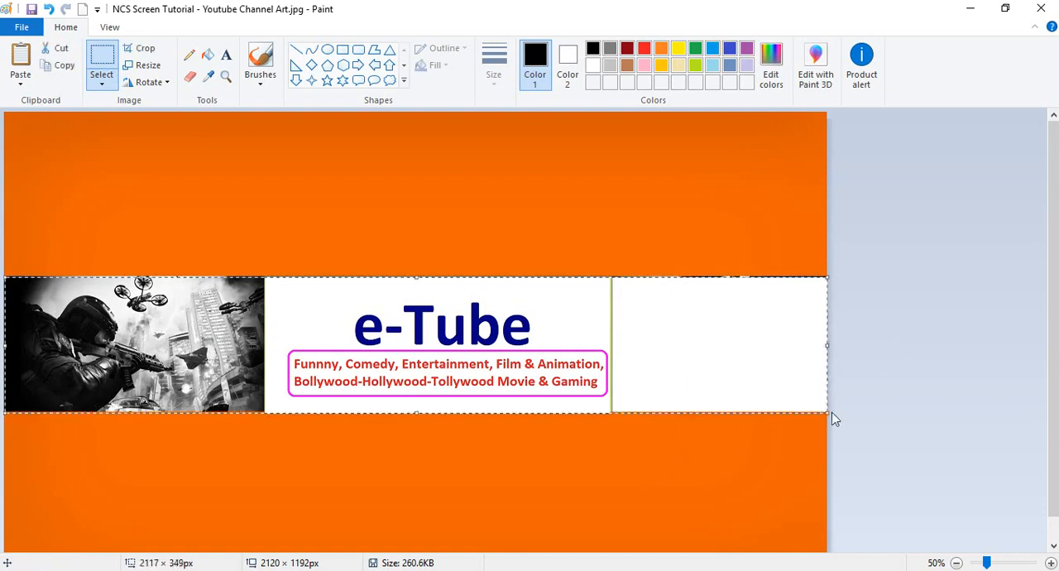
{"action": "left_click", "coordinate": [56, 50]}
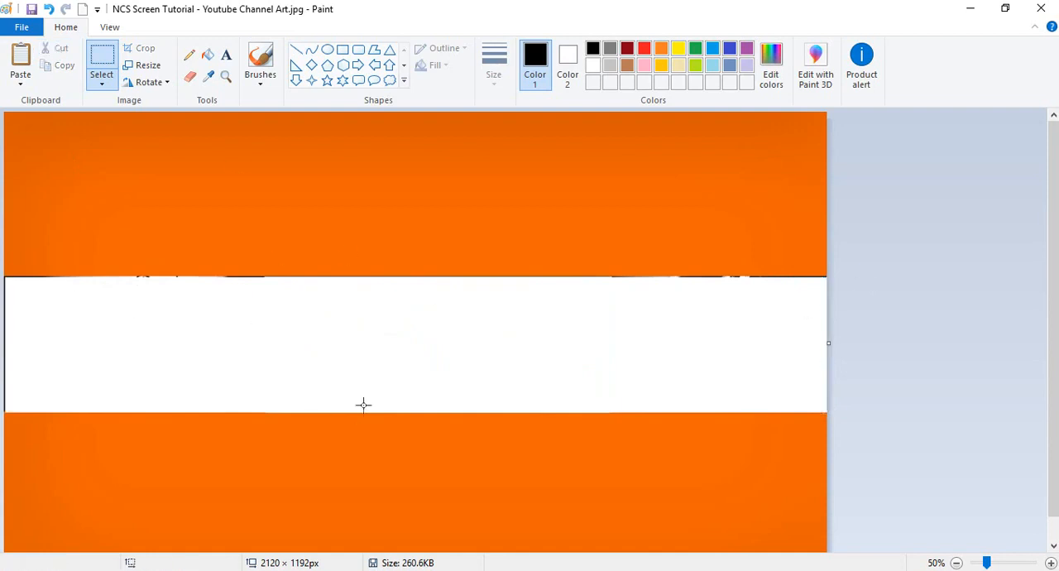
Copy the logo from its own Paint window and paste it into the channel art at the left end of the white band.
{"action": "left_click", "coordinate": [737, 531]}
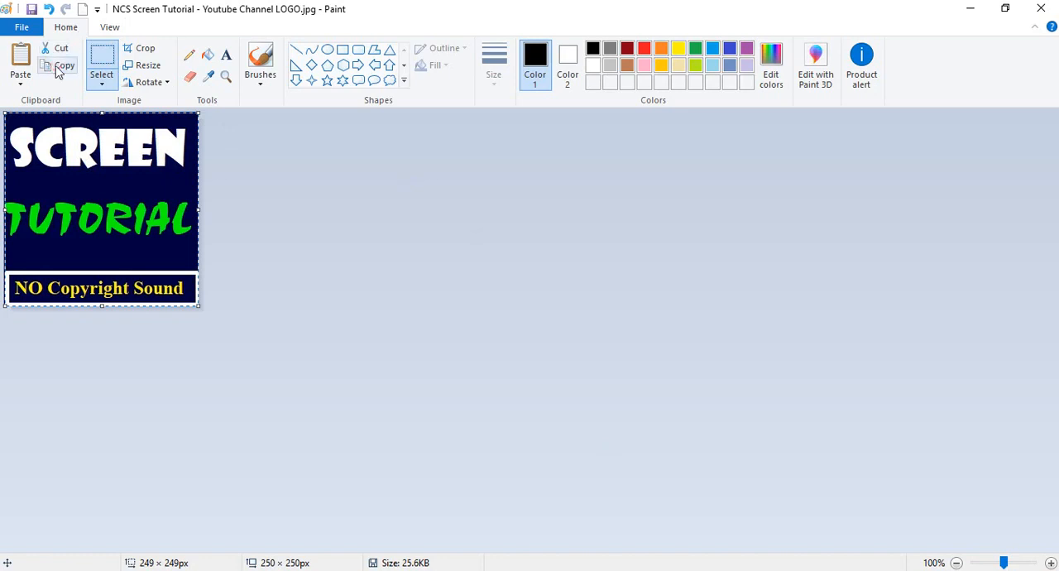
{"action": "left_click", "coordinate": [58, 66]}
{"action": "left_click", "coordinate": [969, 8]}
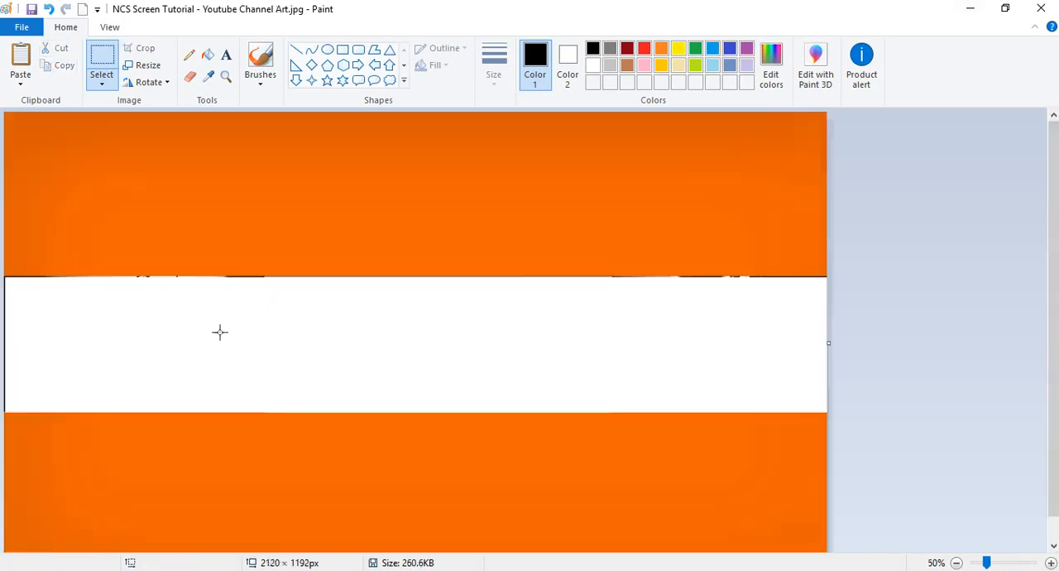
{"action": "left_click", "coordinate": [21, 62]}
{"action": "left_click_drag", "start_coordinate": [55, 139], "coordinate": [56, 305]}
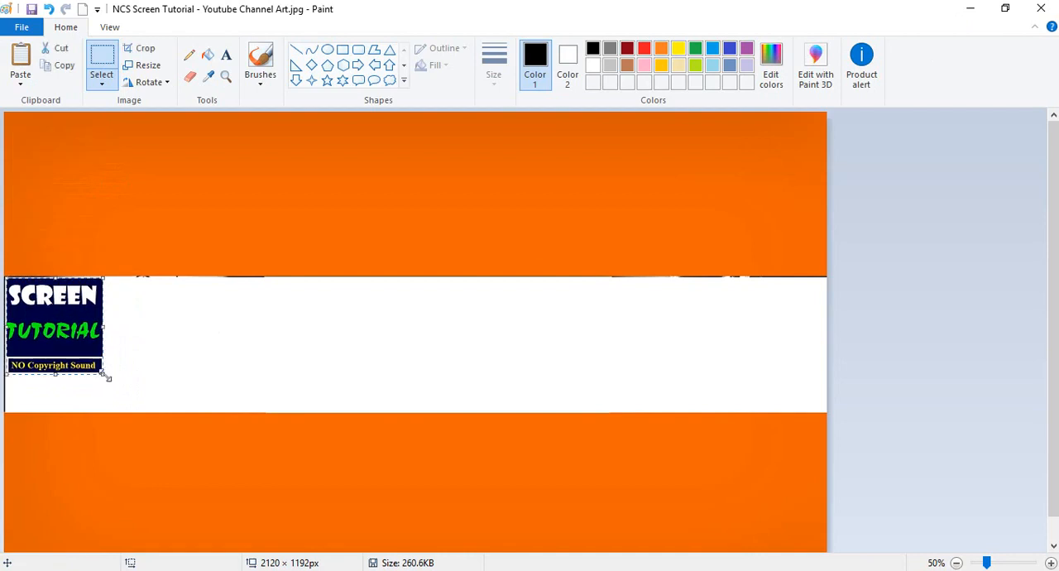
Enlarge the pasted logo to about 324 × 276 px and align it with the white band's upper-left corner.
{"action": "left_click_drag", "start_coordinate": [107, 376], "coordinate": [106, 374]}
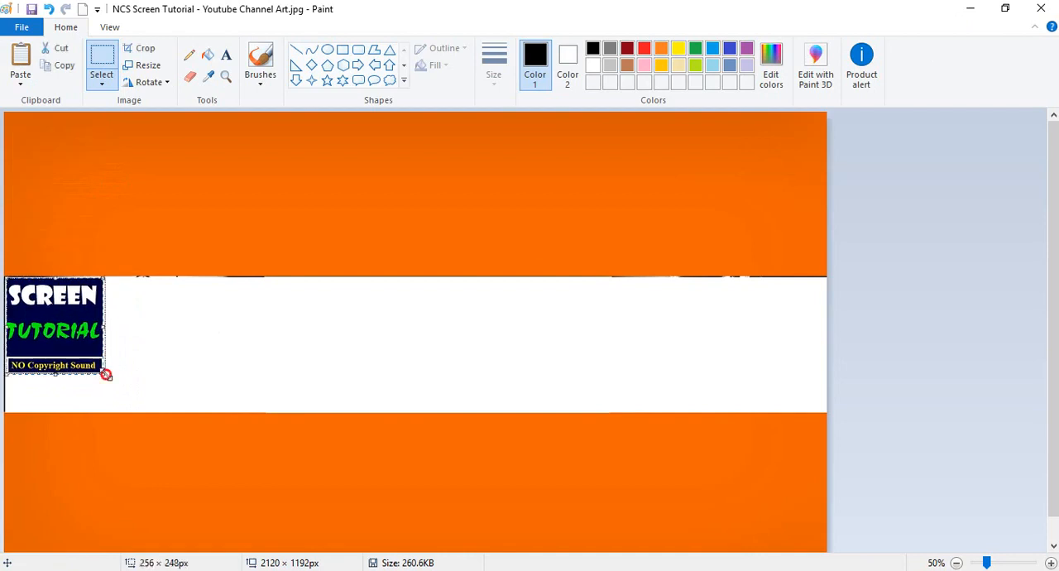
{"action": "left_click_drag", "start_coordinate": [106, 374], "coordinate": [134, 386]}
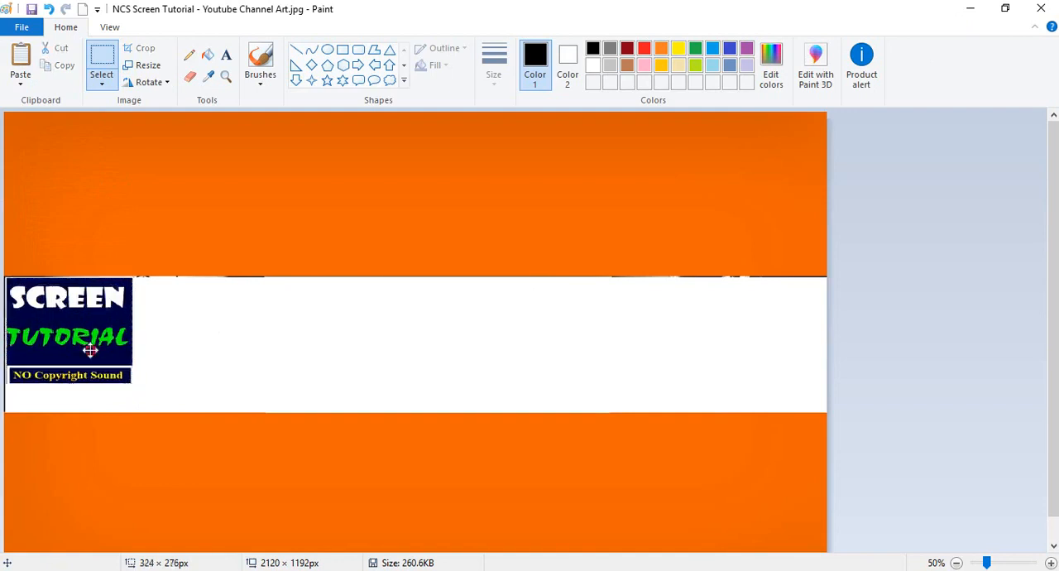
{"action": "left_click_drag", "start_coordinate": [89, 350], "coordinate": [88, 349]}
{"action": "left_click", "coordinate": [161, 341]}
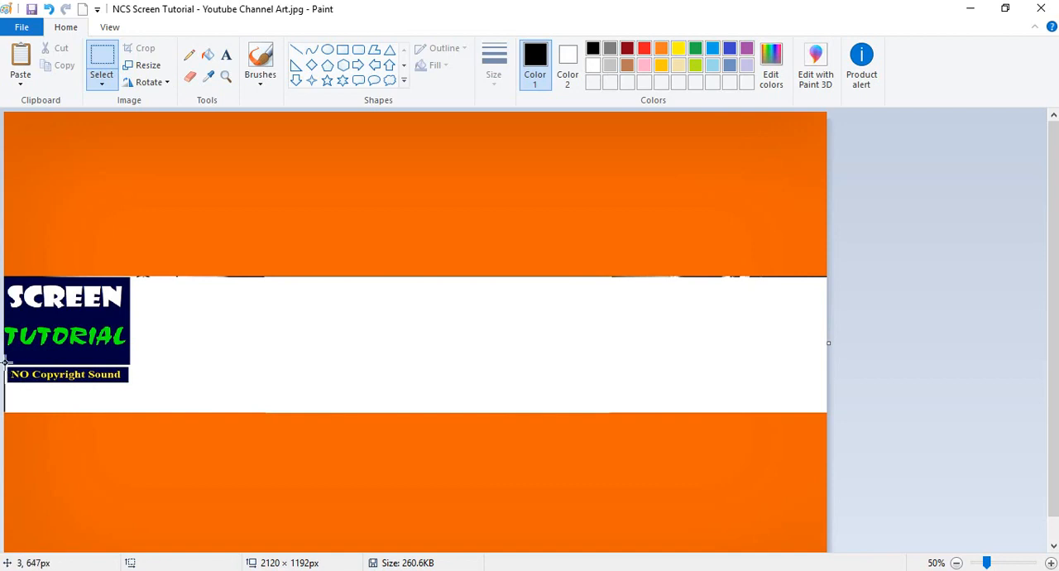
Duplicate the logo's "NO Copyright Sound" label and place the copy directly below the original in the white band.
{"action": "left_click_drag", "start_coordinate": [6, 361], "coordinate": [132, 385]}
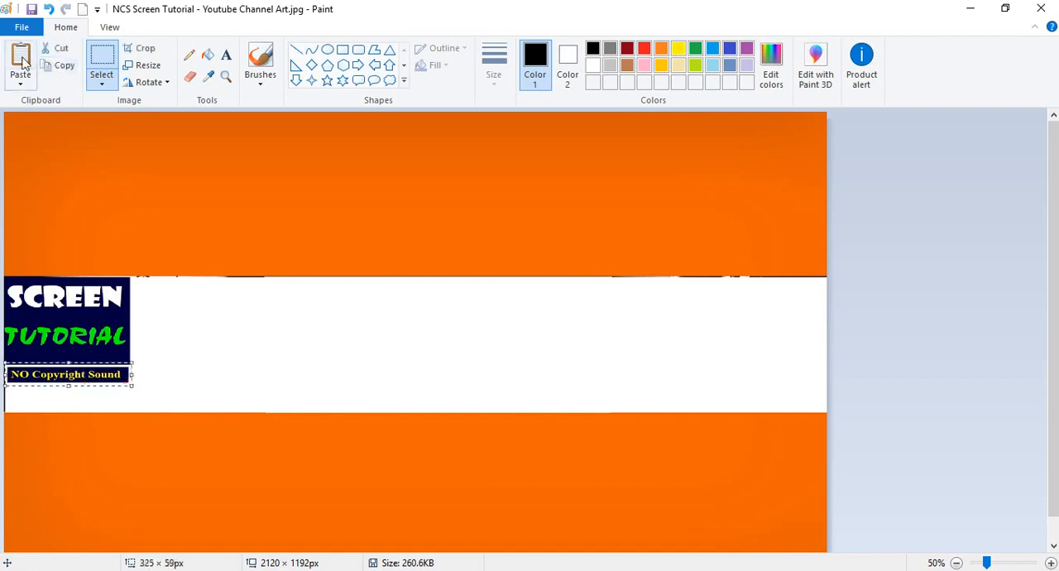
{"action": "left_click", "coordinate": [21, 62]}
{"action": "left_click_drag", "start_coordinate": [88, 123], "coordinate": [90, 399]}
{"action": "left_click", "coordinate": [208, 358]}
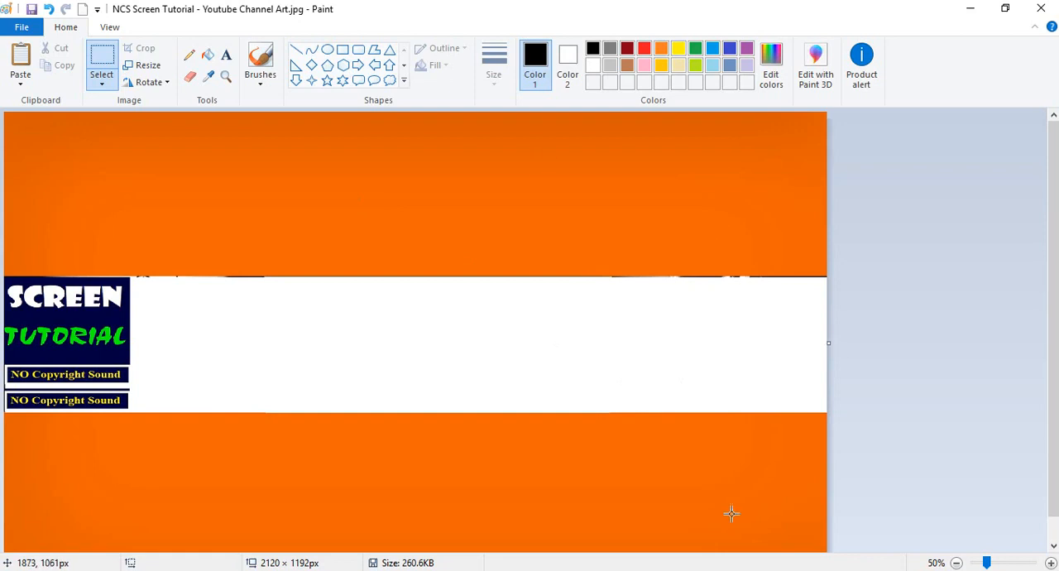
{"action": "left_click", "coordinate": [794, 570]}
{"action": "left_click", "coordinate": [631, 506]}
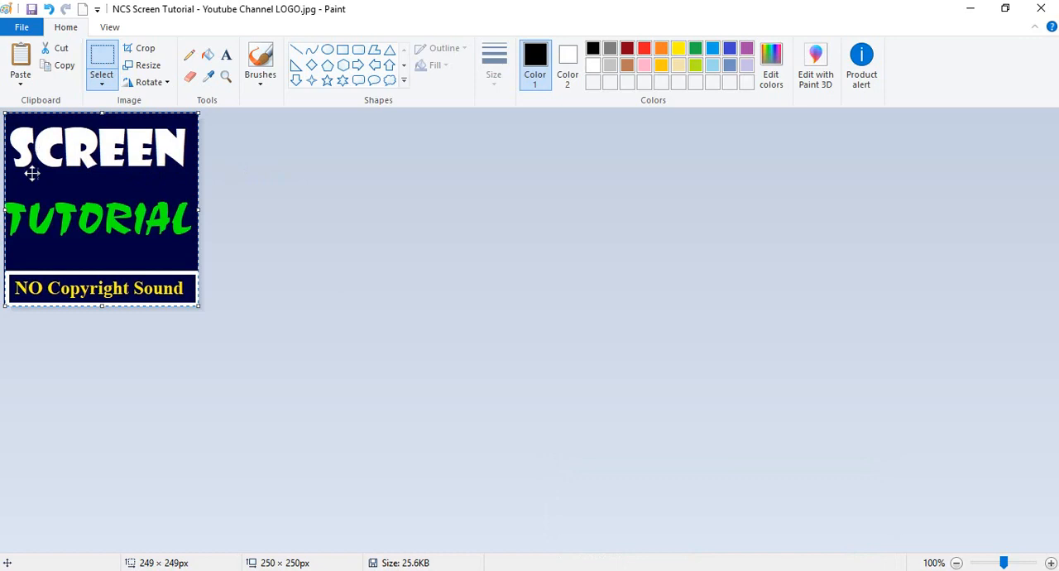
{"action": "left_click", "coordinate": [973, 10]}
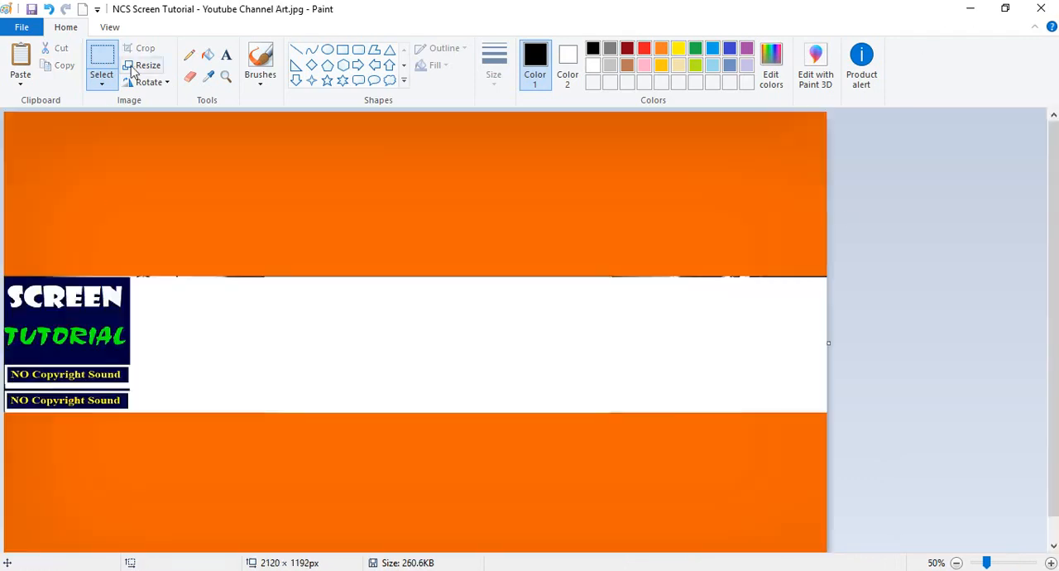
{"action": "left_click", "coordinate": [207, 55]}
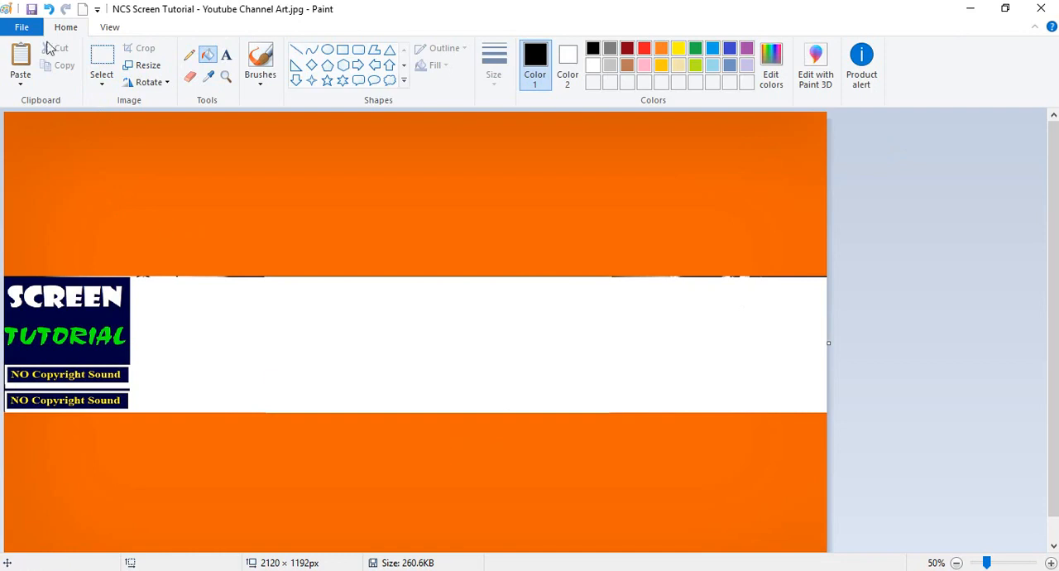
{"action": "left_click", "coordinate": [101, 55]}
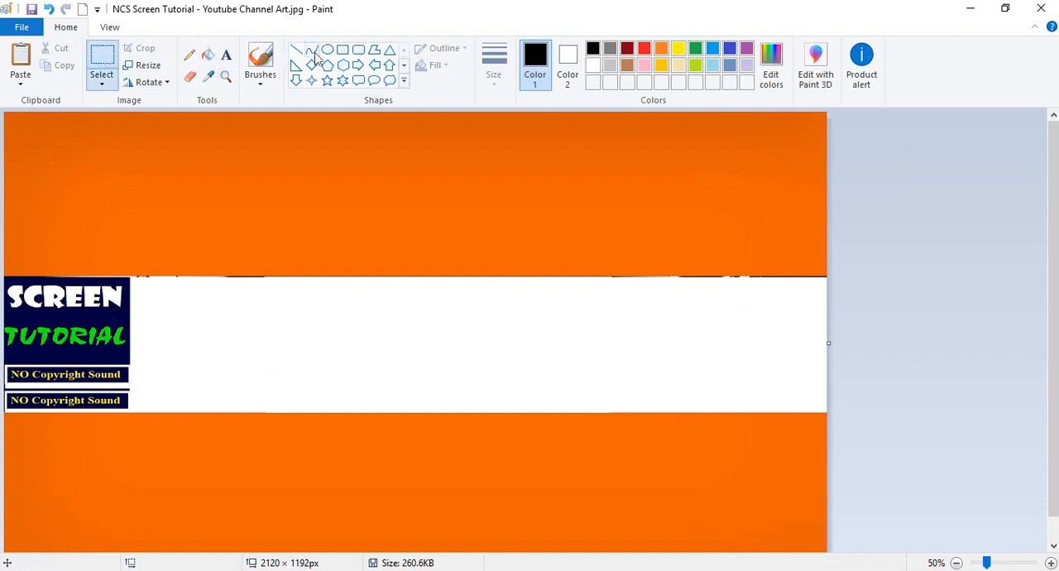
Draw a rectangle about 1781 × 345 px over the white band beside the logo and fill it with black.
{"action": "left_click", "coordinate": [342, 50]}
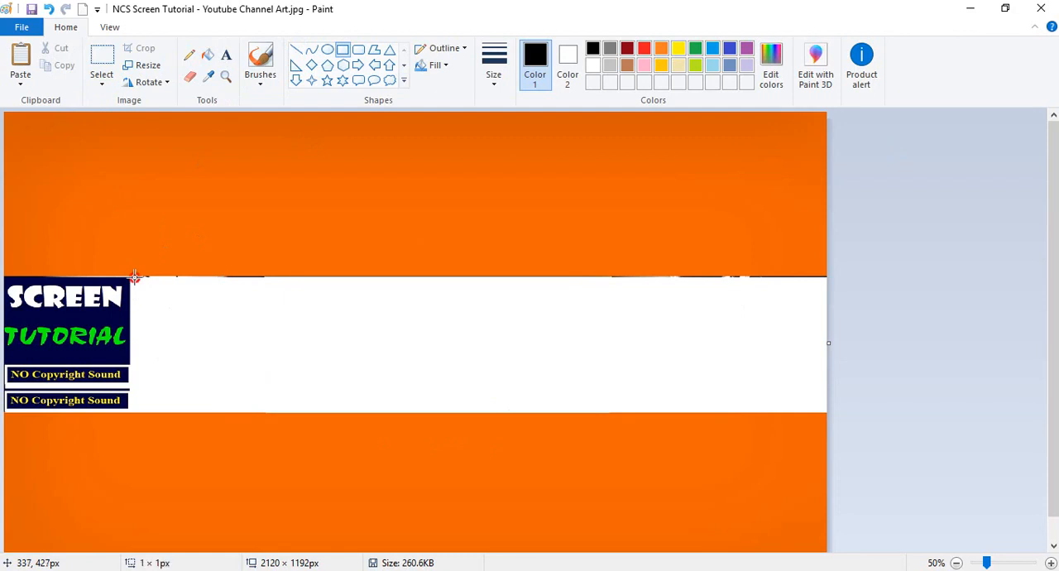
{"action": "left_click_drag", "start_coordinate": [134, 277], "coordinate": [825, 411]}
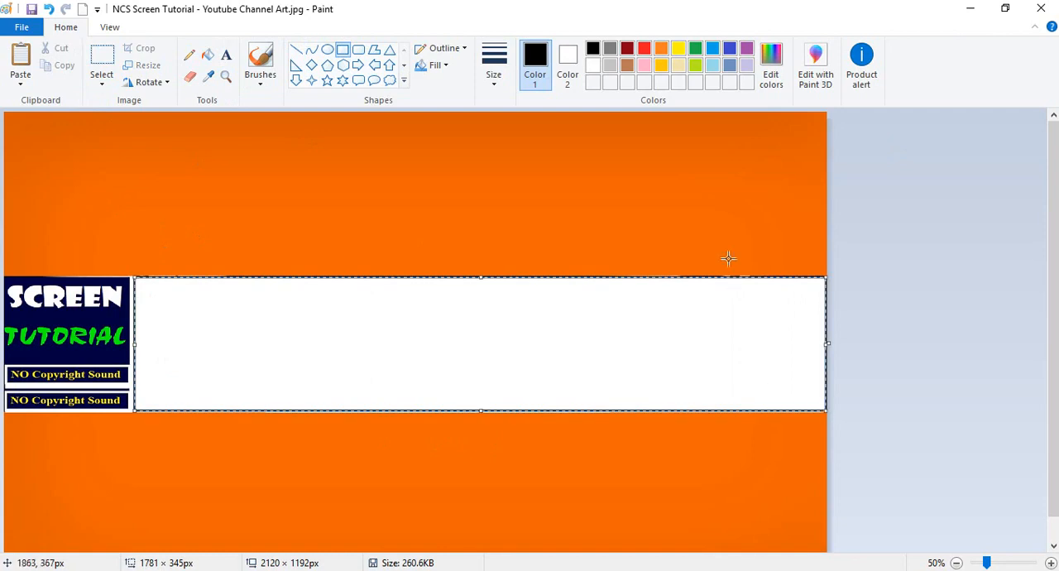
{"action": "left_click", "coordinate": [697, 221]}
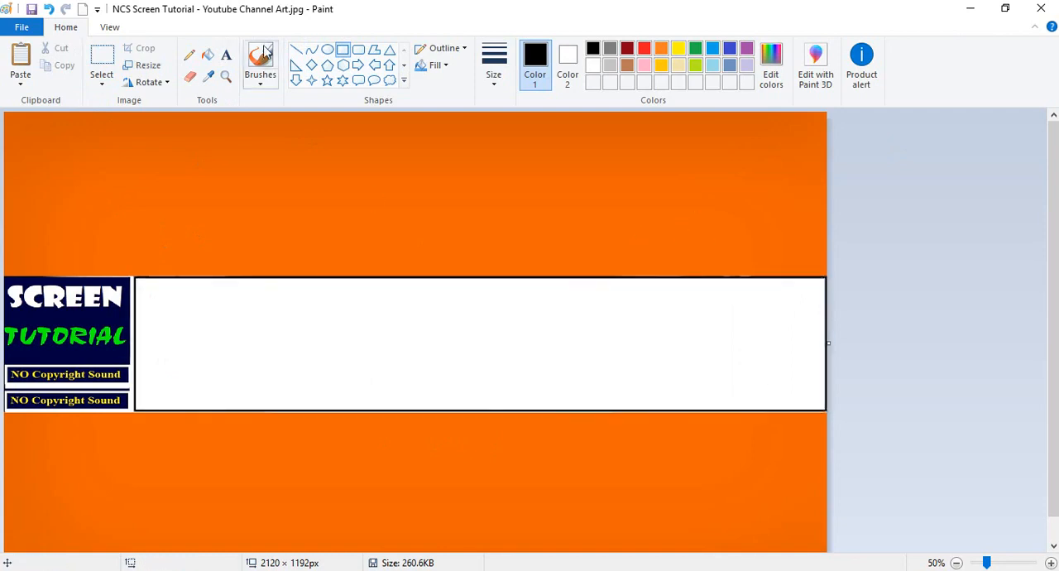
{"action": "left_click", "coordinate": [207, 55]}
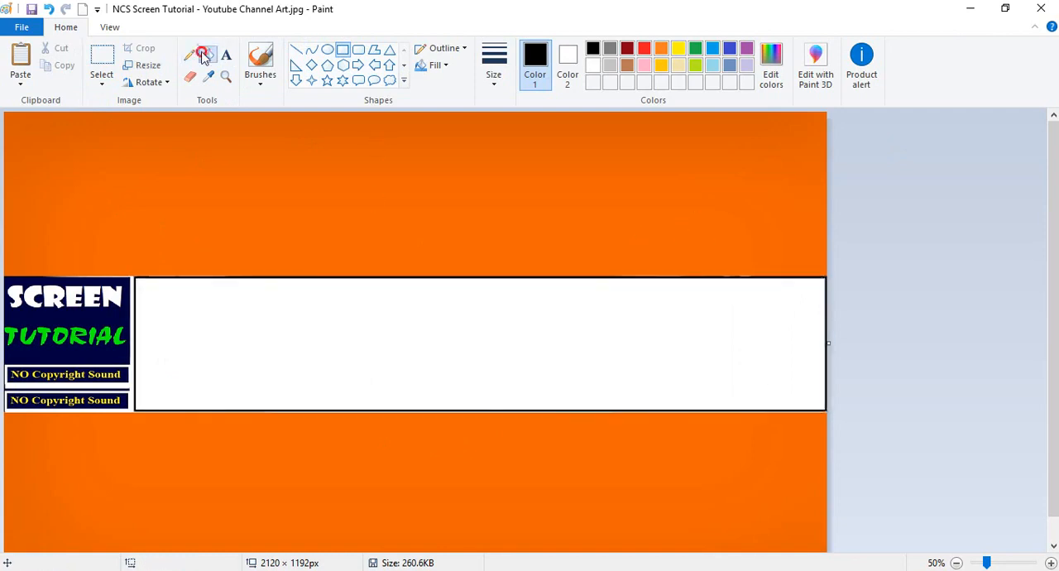
{"action": "left_click", "coordinate": [419, 311]}
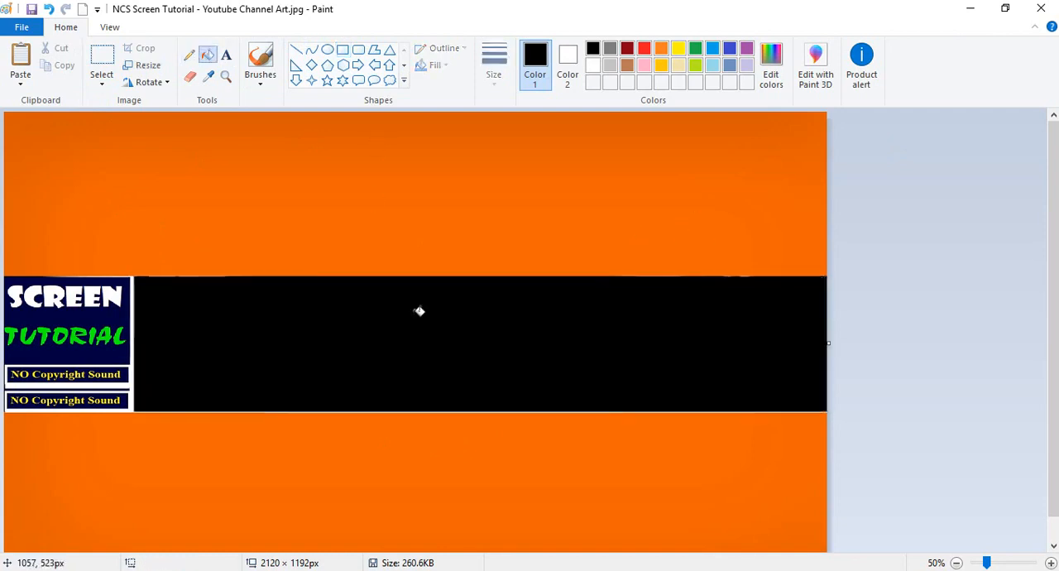
Start a text box in the upper part of the black band with the word "NO" and color it cyan (RGB 0, 255, 255).
{"action": "left_click", "coordinate": [226, 55]}
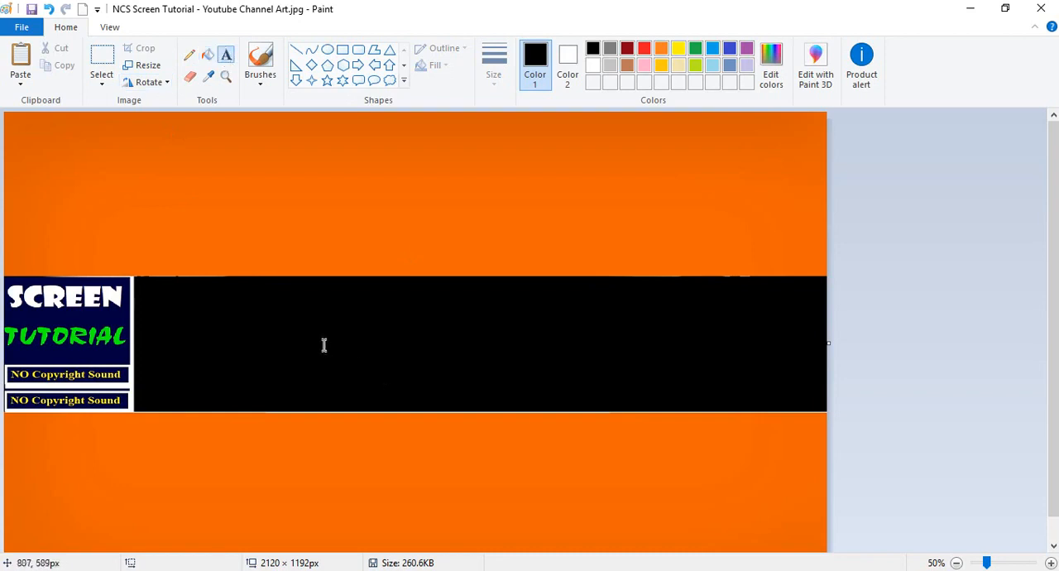
{"action": "left_click", "coordinate": [264, 286]}
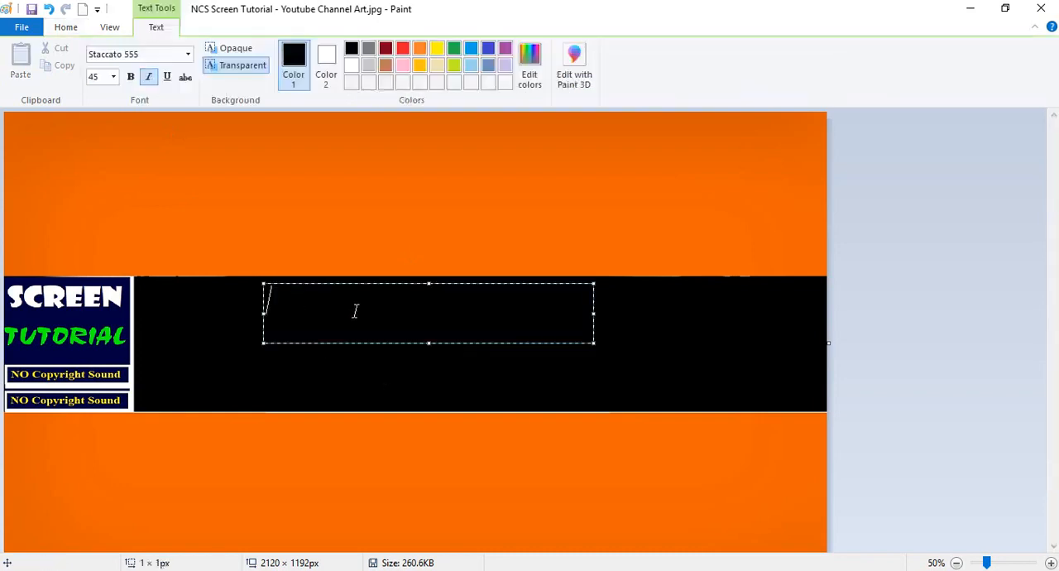
{"action": "type", "text": "NC"}
{"action": "left_click_drag", "start_coordinate": [321, 302], "coordinate": [208, 296]}
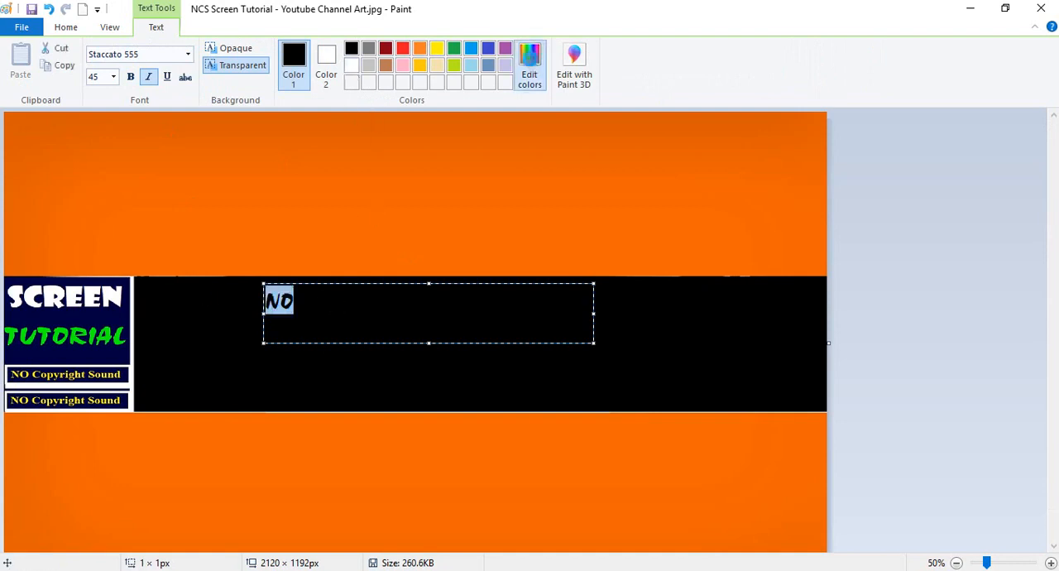
{"action": "left_click", "coordinate": [530, 67]}
{"action": "left_click", "coordinate": [452, 222]}
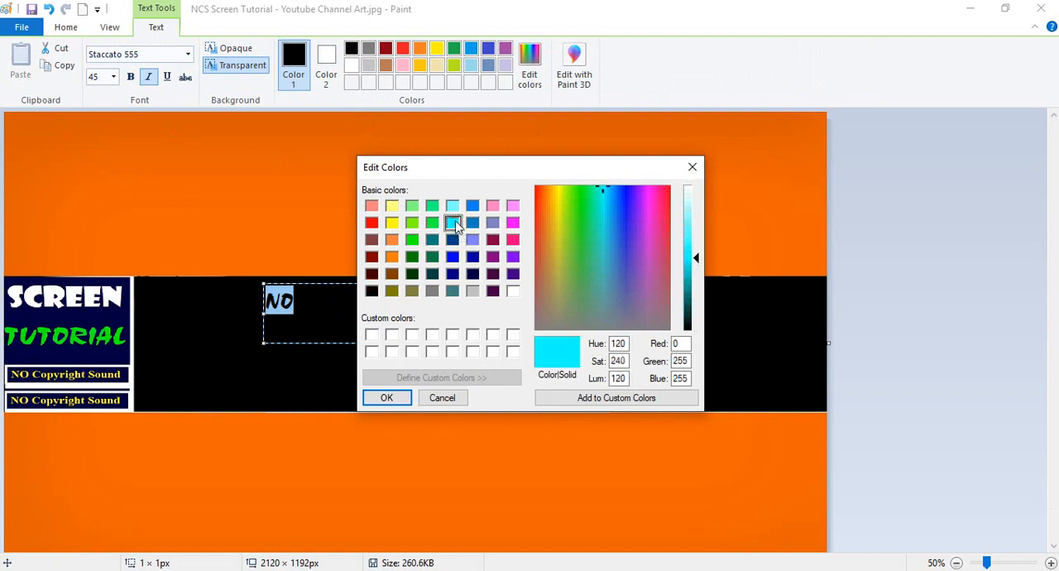
{"action": "left_click", "coordinate": [386, 397]}
{"action": "left_click", "coordinate": [303, 301]}
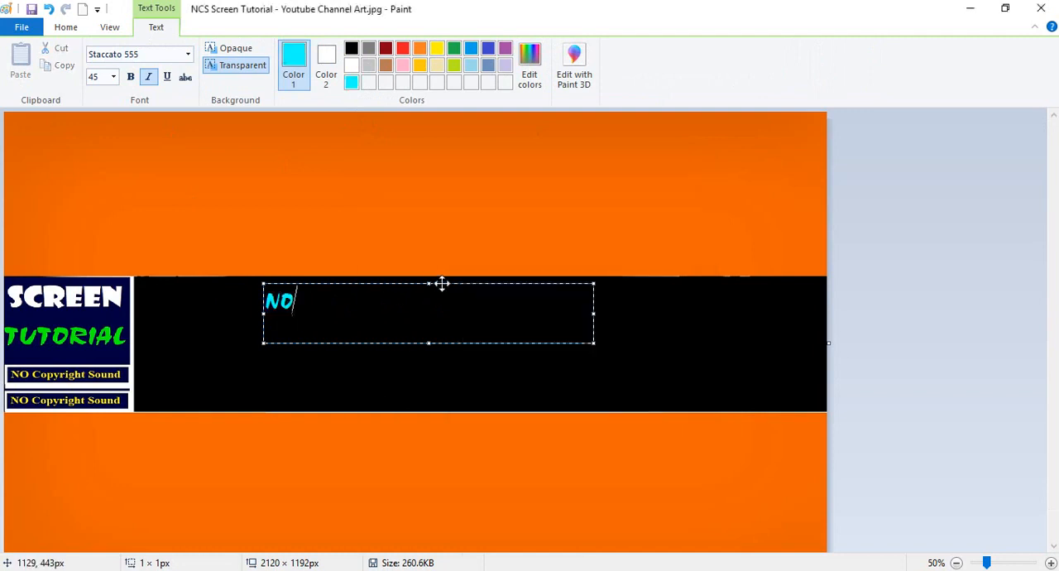
Complete the cyan text so that it reads "NO Copyright Music".
{"action": "type", "text": "Copy"}
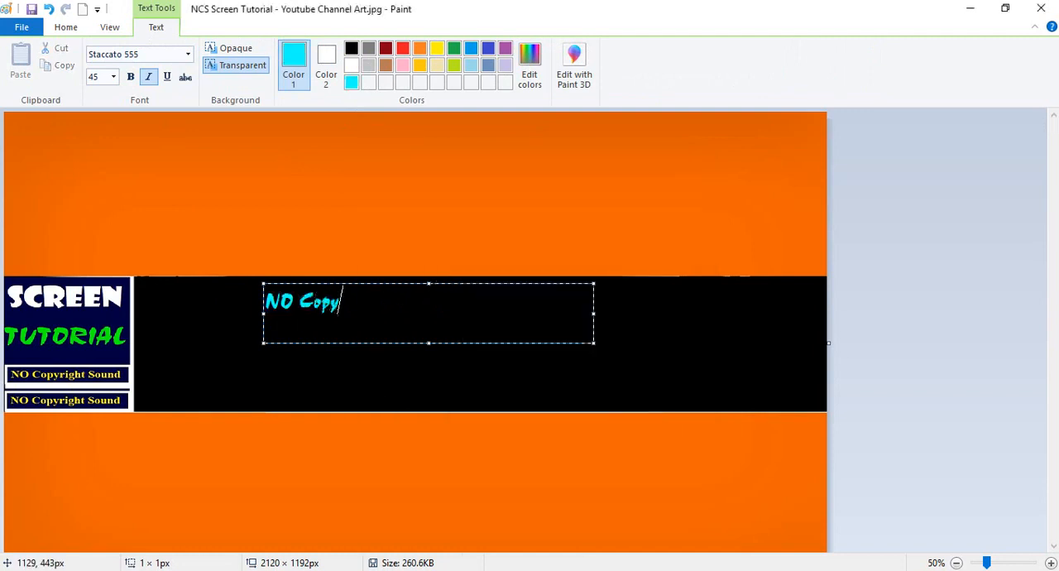
{"action": "type", "text": "right"}
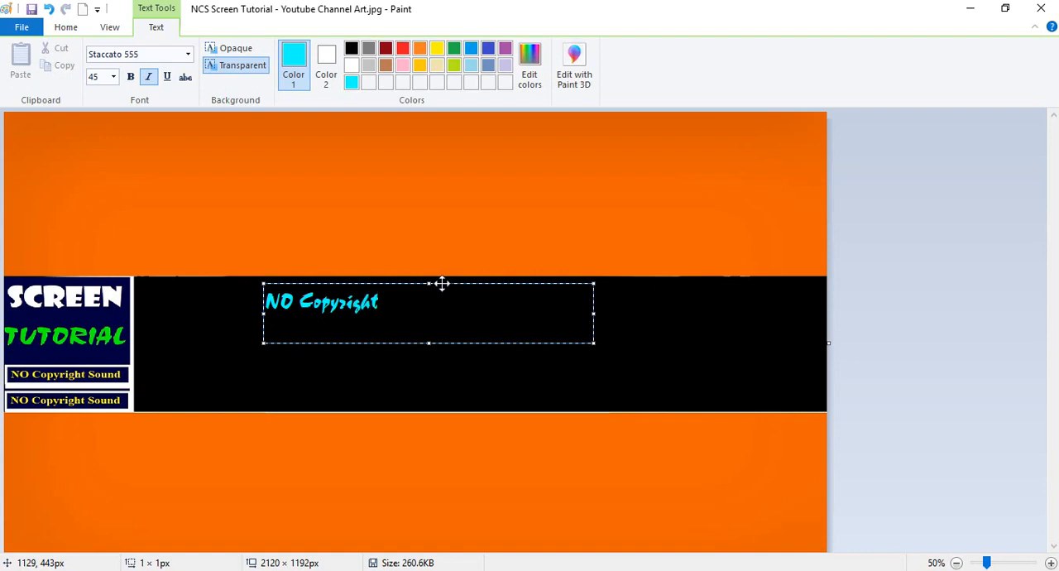
{"action": "type", "text": " Muise"}
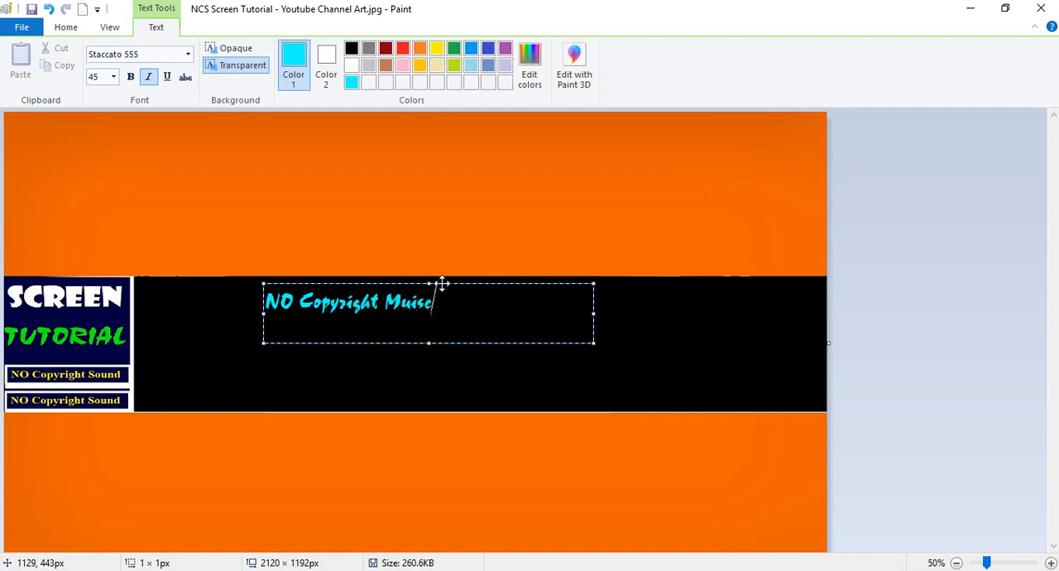
{"action": "key", "text": "BackSpace"}
{"action": "key", "text": "BackSpace"}
Enlarge the text box to about 874 × 155 px and set the "NO Copyright Music" font size to 72.
{"action": "left_click_drag", "start_coordinate": [594, 344], "coordinate": [819, 398]}
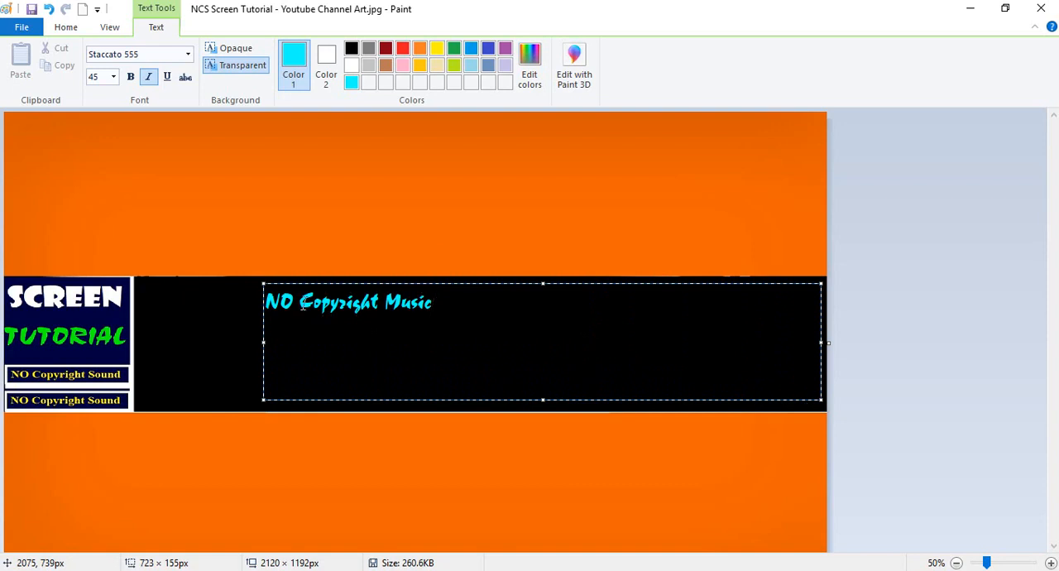
{"action": "left_click_drag", "start_coordinate": [267, 338], "coordinate": [146, 346]}
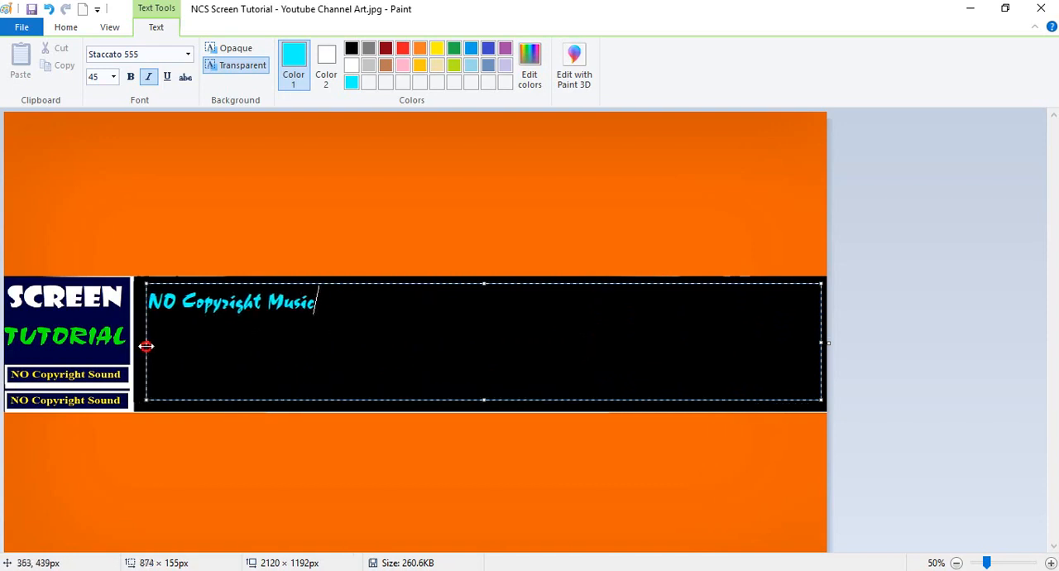
{"action": "triple_click", "coordinate": [212, 305]}
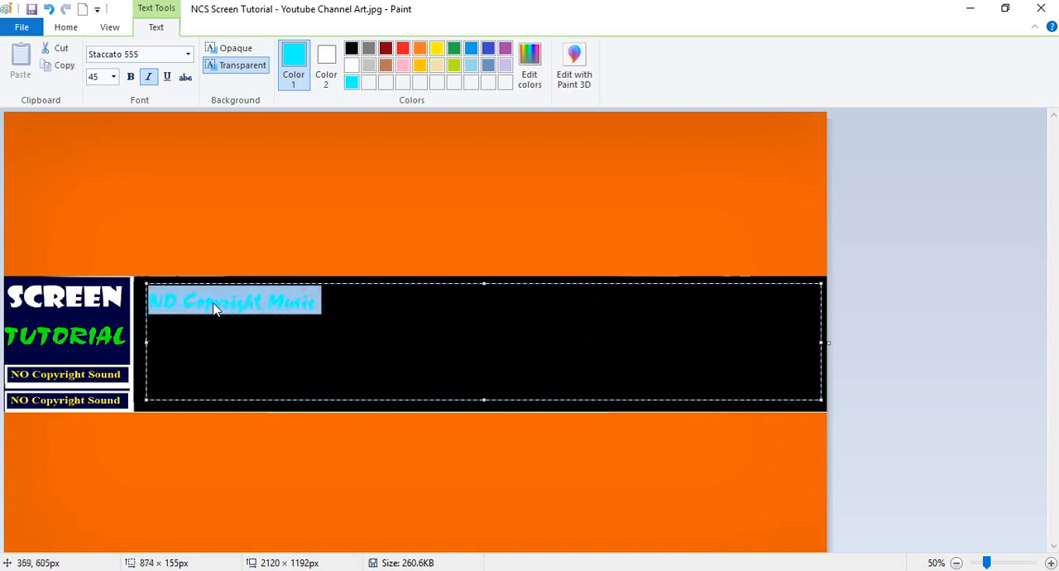
{"action": "left_click", "coordinate": [113, 77]}
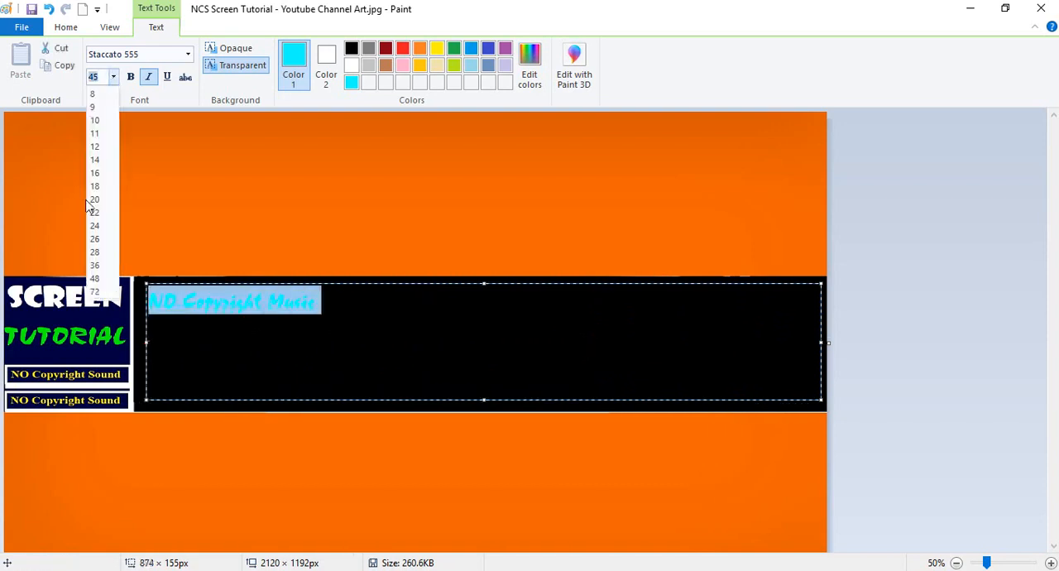
{"action": "left_click", "coordinate": [100, 286]}
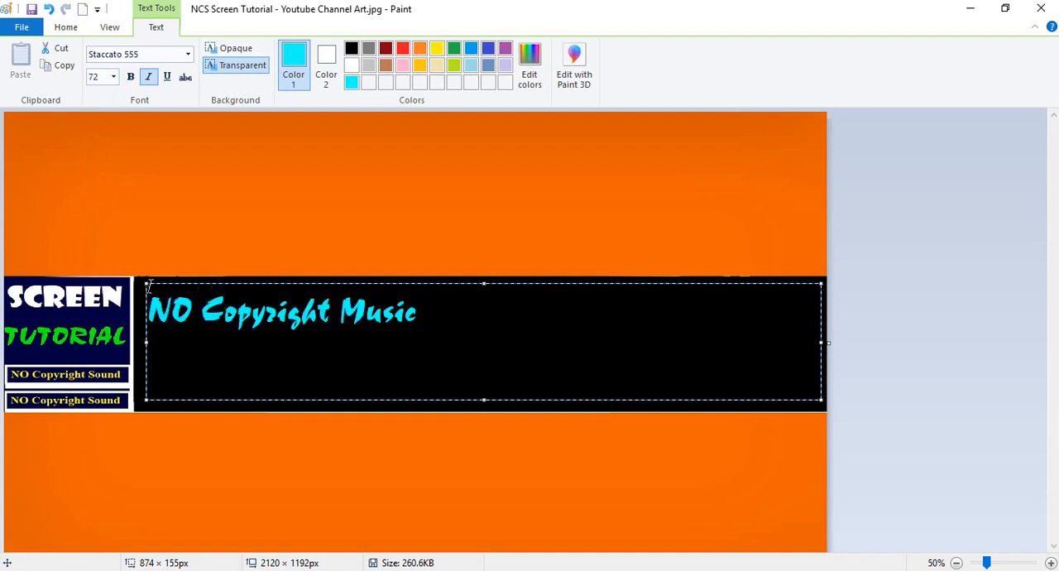
Shrink the text box to about 360 × 78 px around "NO Copyright Music" and place it in the black band's lower-right corner.
{"action": "left_click_drag", "start_coordinate": [145, 283], "coordinate": [544, 343]}
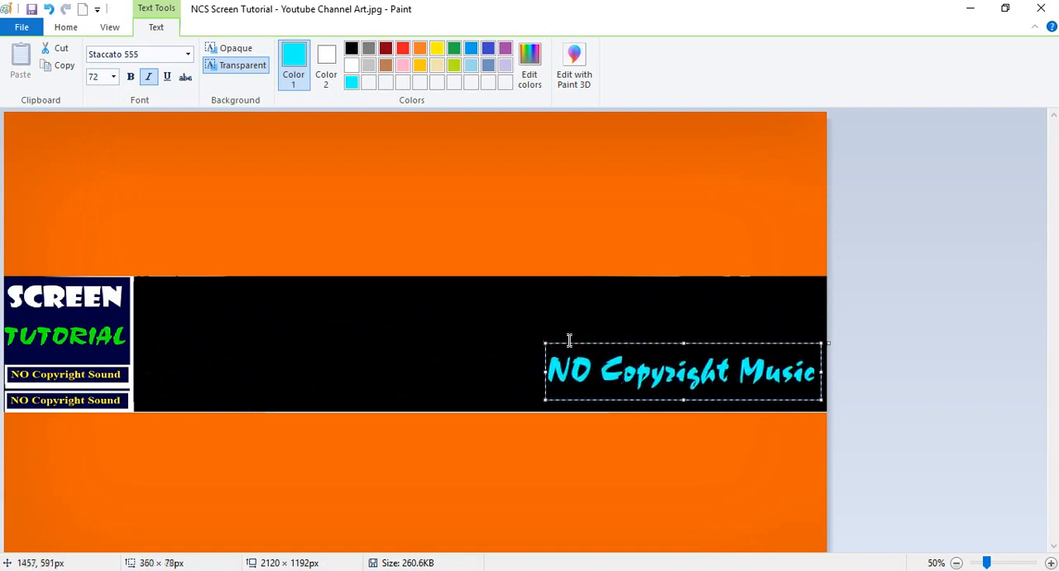
{"action": "left_click_drag", "start_coordinate": [590, 342], "coordinate": [598, 357]}
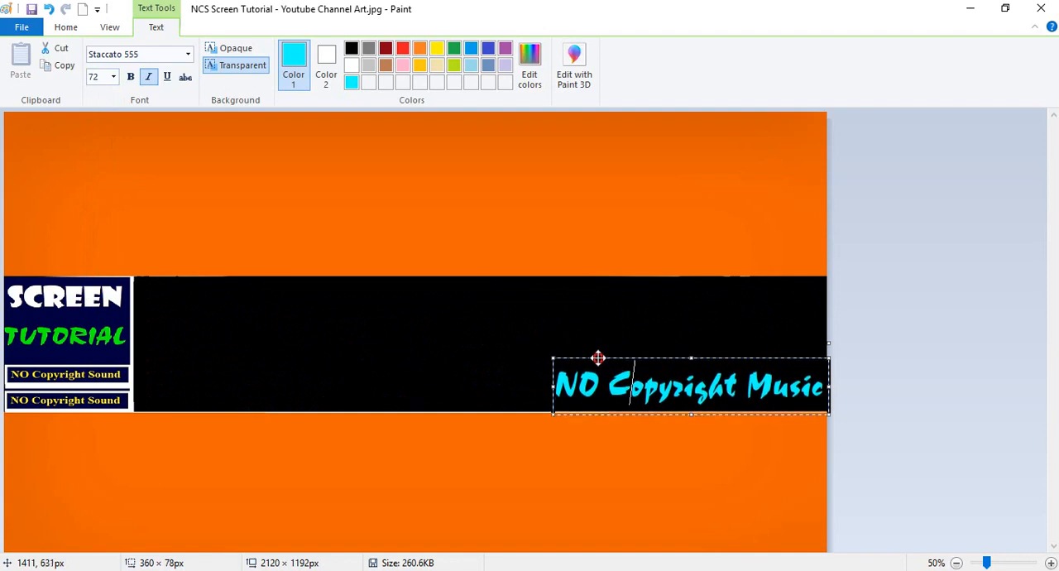
{"action": "left_click", "coordinate": [539, 307]}
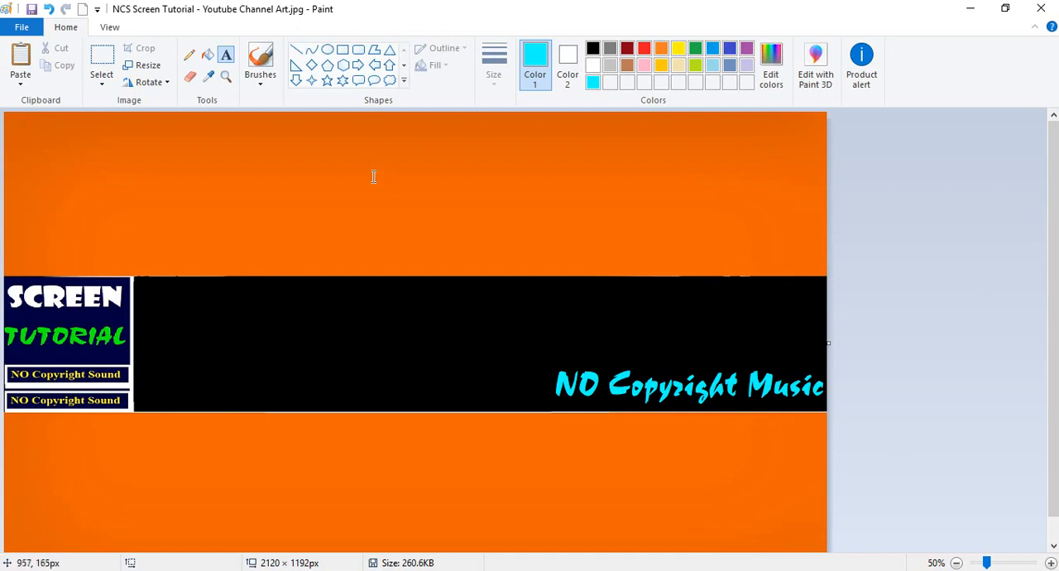
Add the yellow text "SCREEN" at the upper-left of the black band, just beside the logo.
{"action": "left_click", "coordinate": [678, 49]}
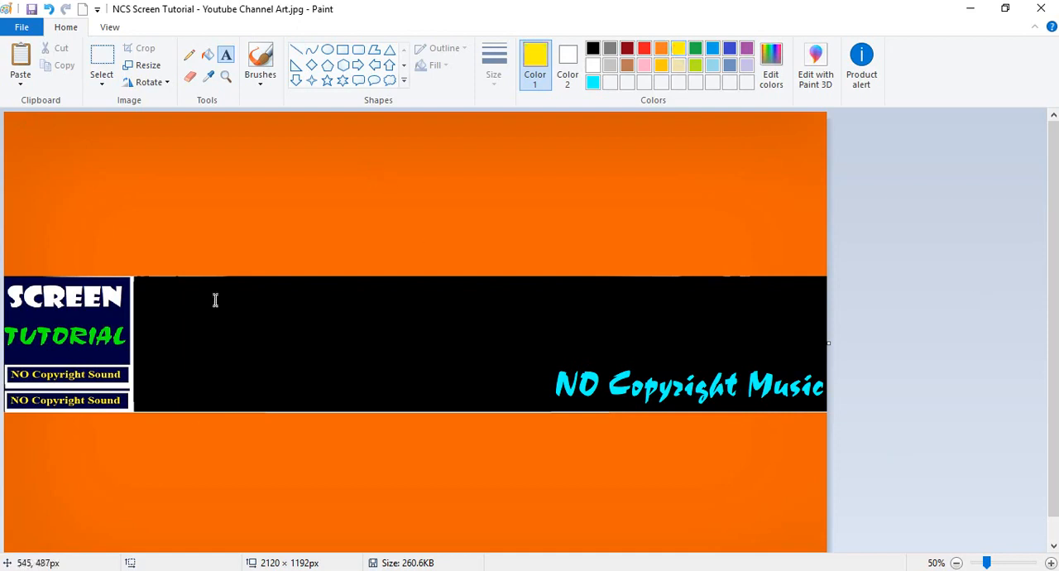
{"action": "left_click", "coordinate": [189, 307]}
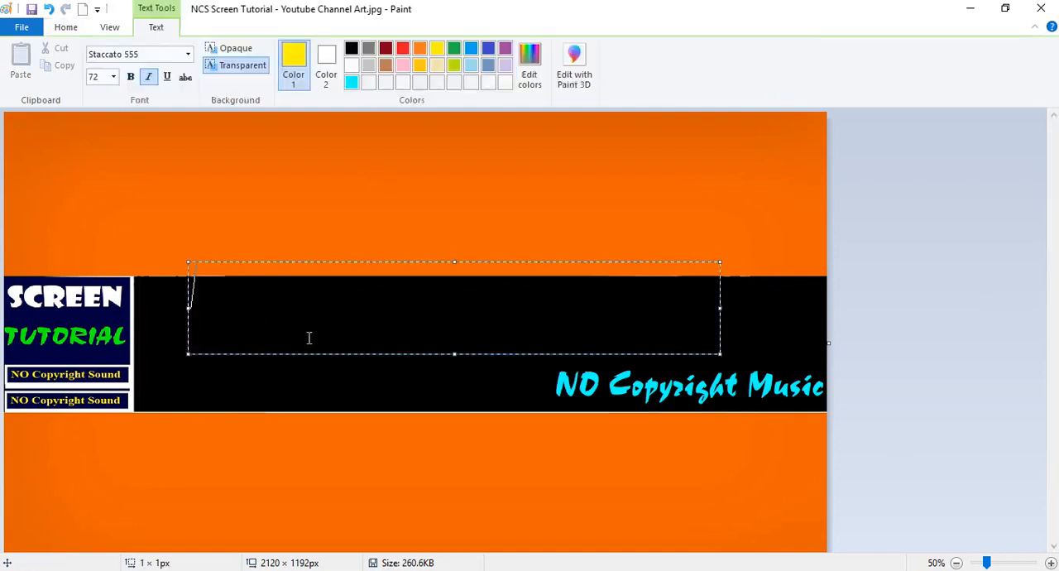
{"action": "type", "text": "SCREEN"}
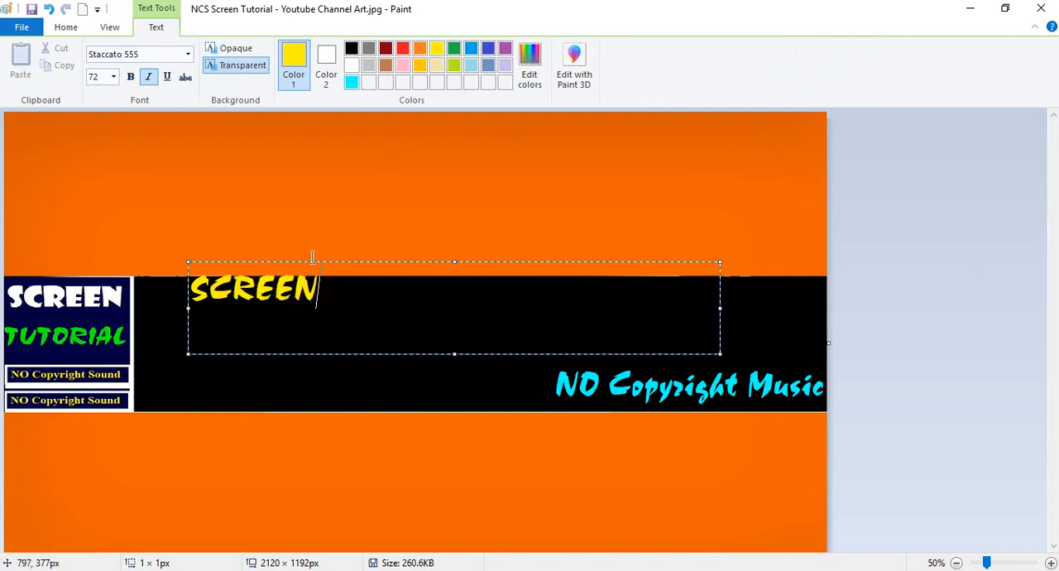
{"action": "left_click_drag", "start_coordinate": [364, 262], "coordinate": [317, 284]}
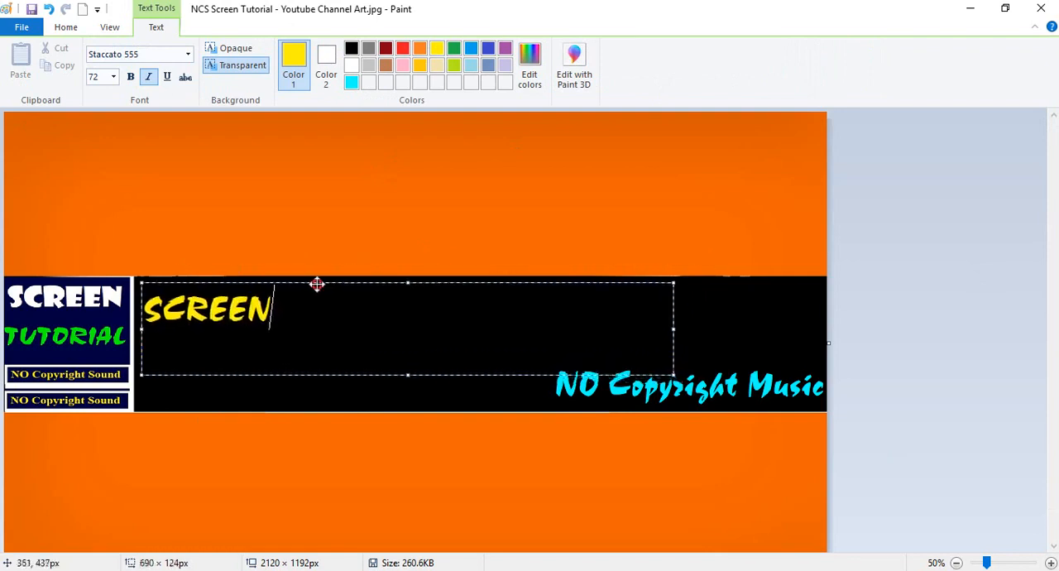
Set the yellow "SCREEN" font size to 200, extending its box to about 690 × 162 px and shifting it up within the black band.
{"action": "left_click_drag", "start_coordinate": [146, 309], "coordinate": [281, 315]}
{"action": "left_click", "coordinate": [114, 78]}
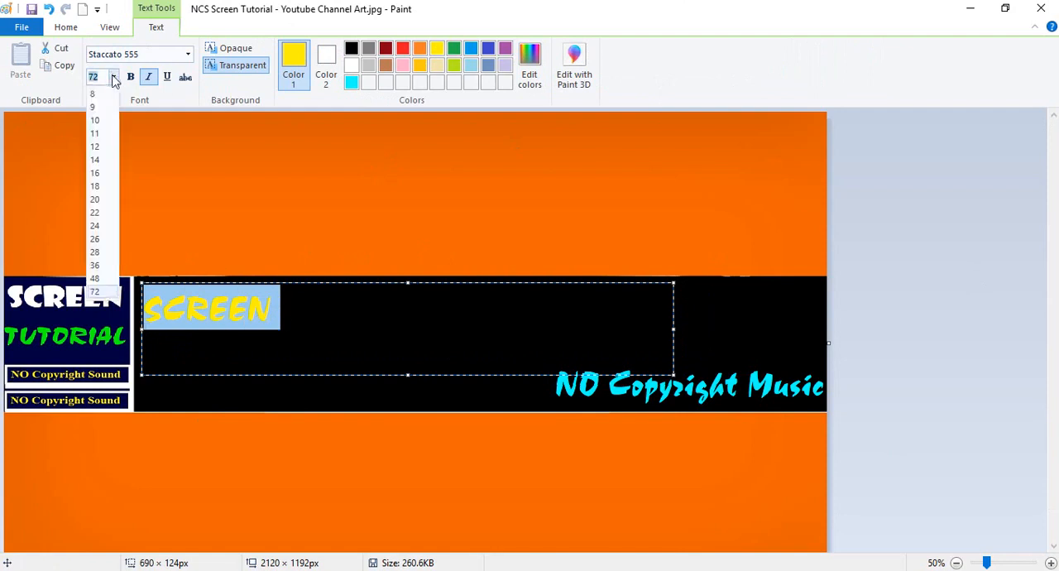
{"action": "left_click", "coordinate": [97, 291]}
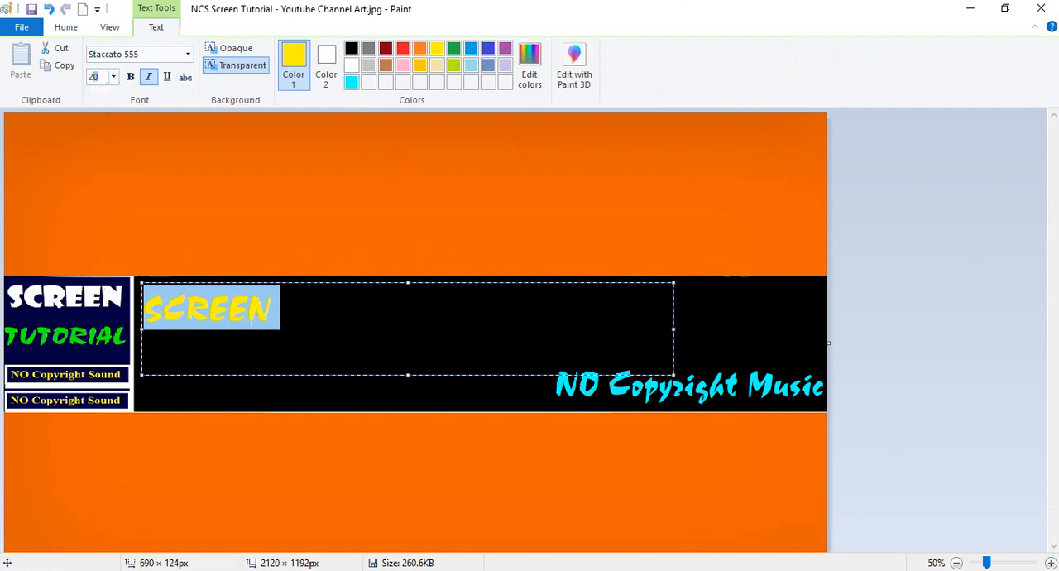
{"action": "key", "text": "Return"}
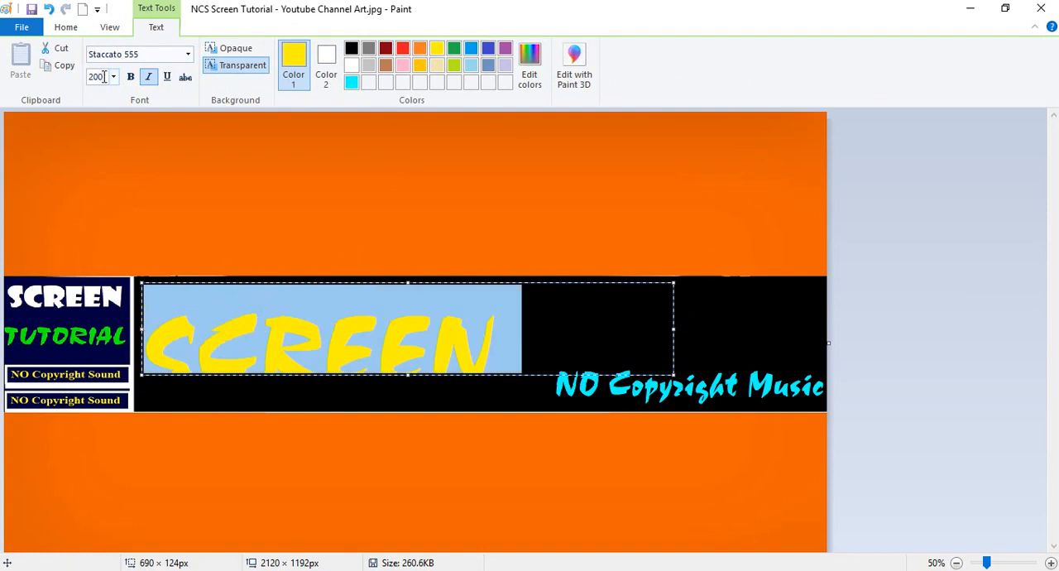
{"action": "left_click", "coordinate": [334, 322]}
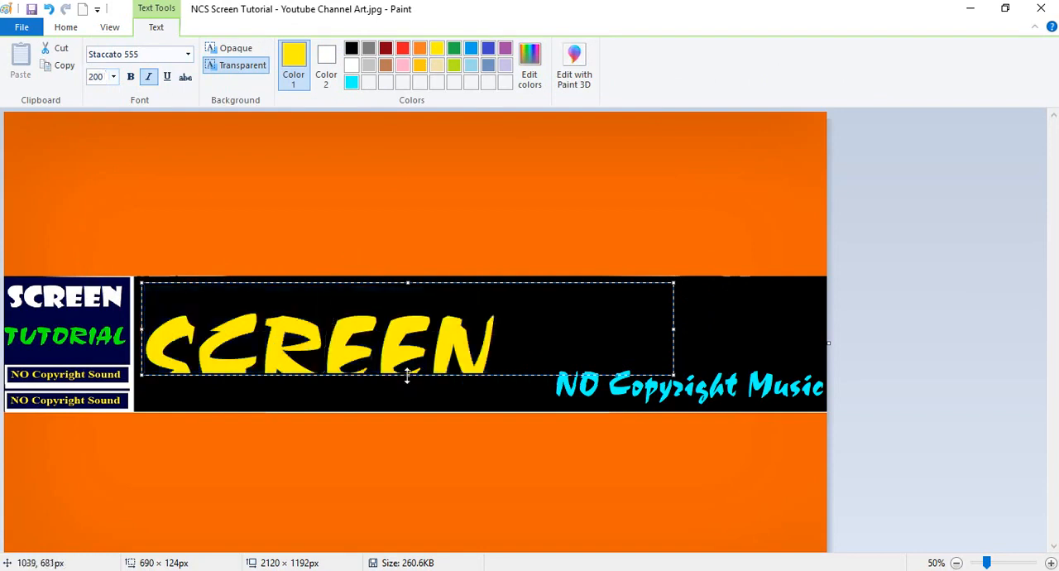
{"action": "left_click_drag", "start_coordinate": [407, 376], "coordinate": [411, 407]}
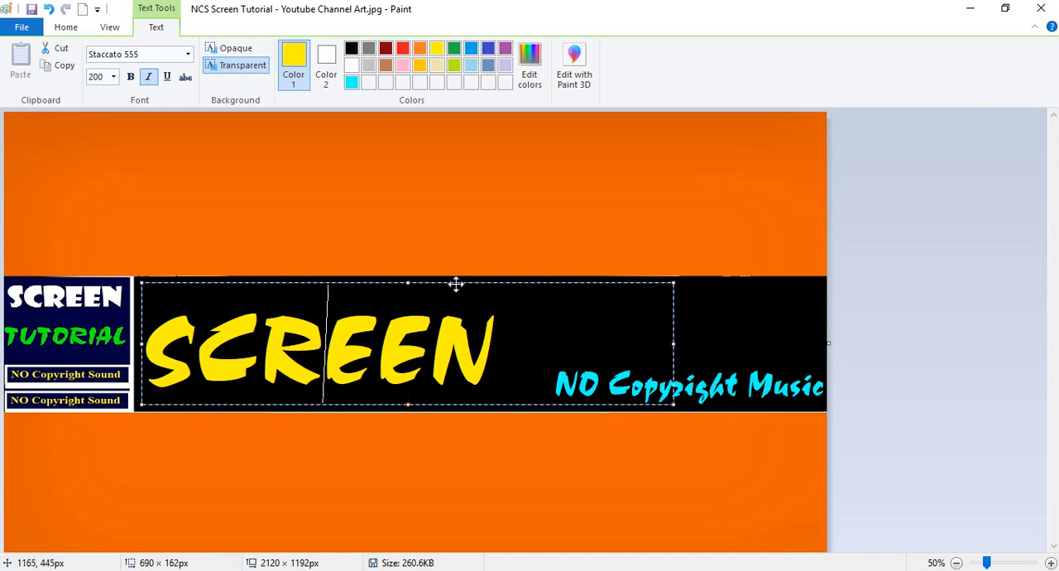
{"action": "left_click_drag", "start_coordinate": [455, 283], "coordinate": [562, 256]}
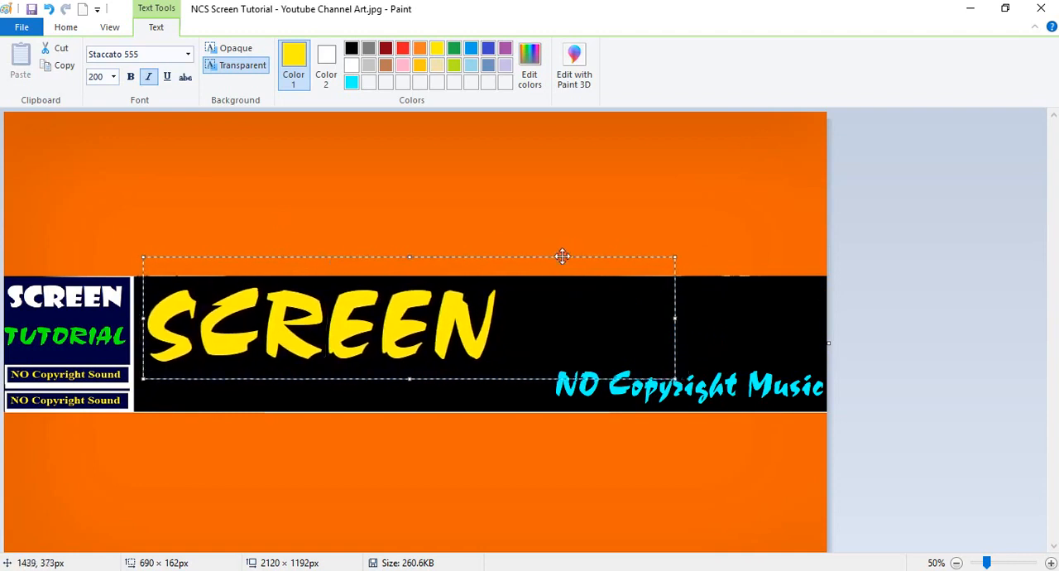
Copy the yellow "SCREEN" text, place the original, and paste the copy into a new text box on the orange area above the band.
{"action": "double_click", "coordinate": [402, 319]}
{"action": "key", "text": "ctrl+c"}
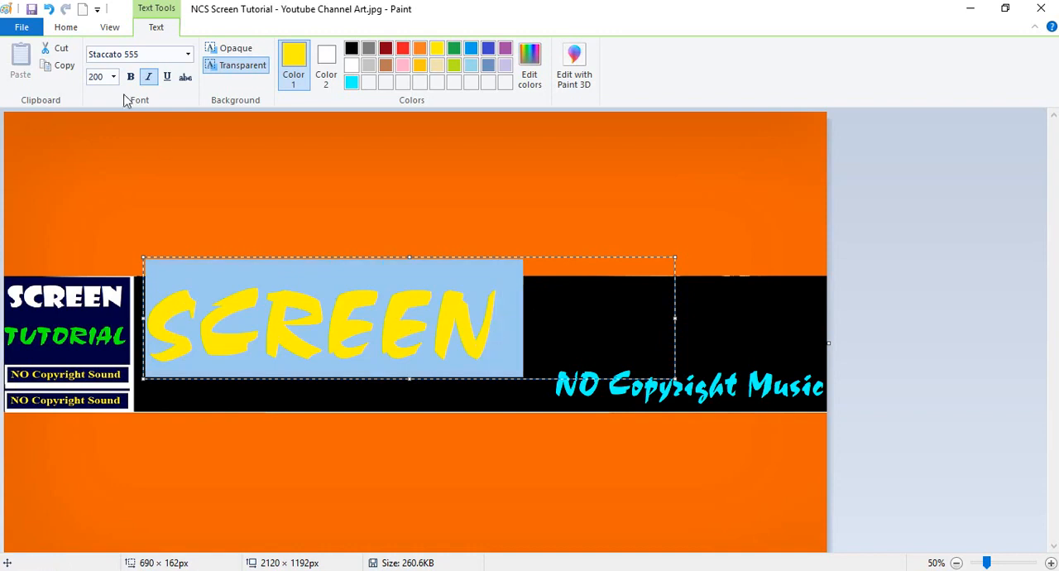
{"action": "left_click", "coordinate": [63, 71]}
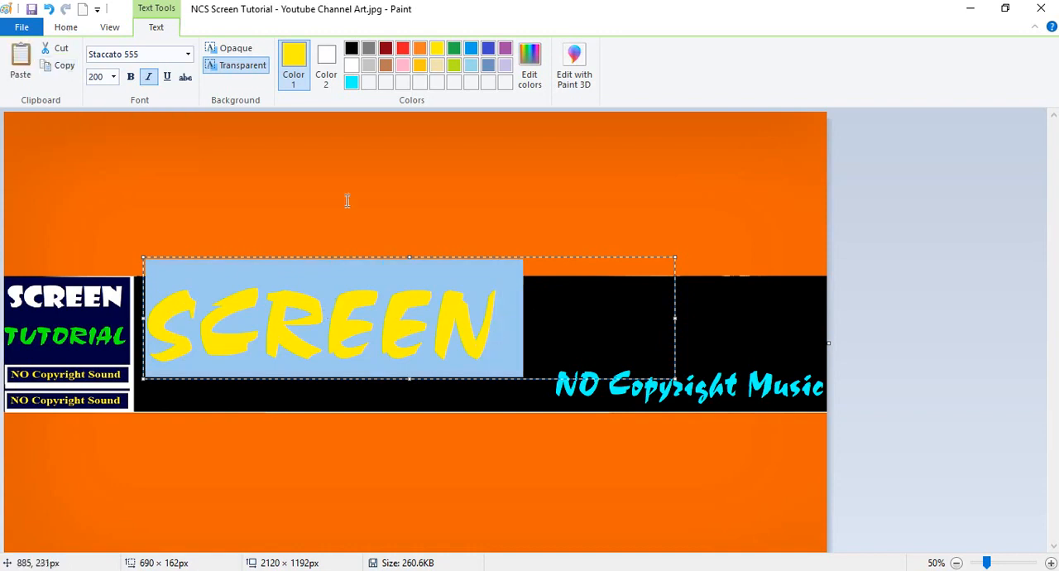
{"action": "left_click", "coordinate": [232, 183]}
{"action": "left_click", "coordinate": [211, 169]}
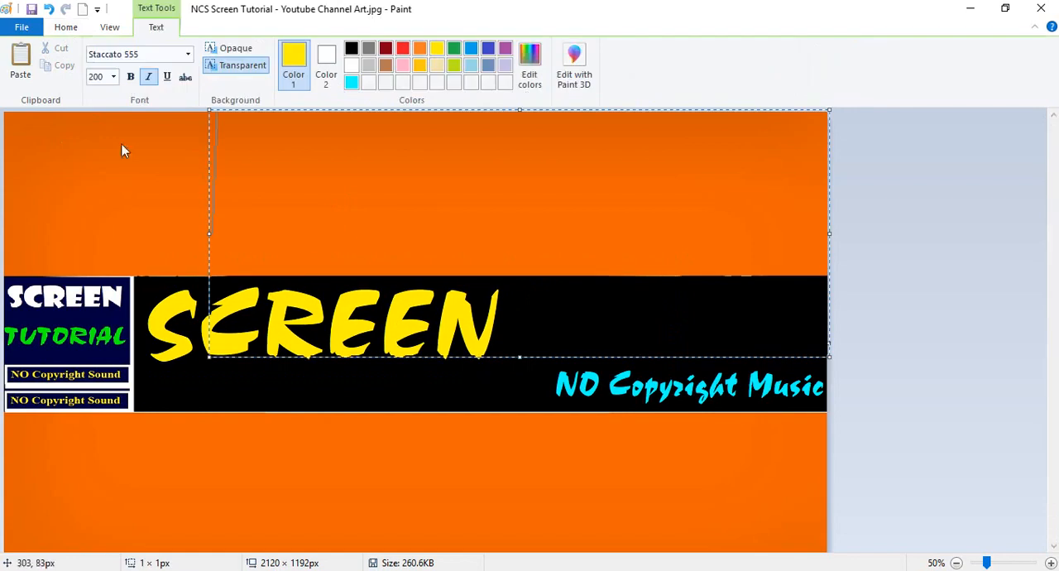
{"action": "left_click", "coordinate": [20, 58]}
Color the copied "SCREEN" blue (RGB 0, 0, 255) and place it over the yellow one, slightly higher, for a shadow effect.
{"action": "double_click", "coordinate": [372, 175]}
{"action": "key", "text": "ctrl+c"}
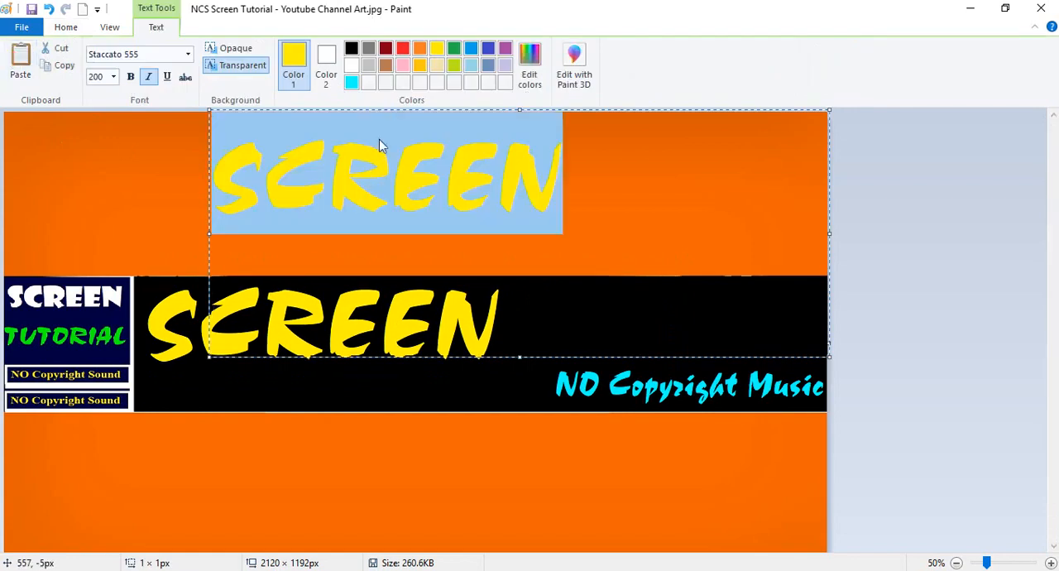
{"action": "left_click", "coordinate": [529, 59]}
{"action": "left_click", "coordinate": [452, 256]}
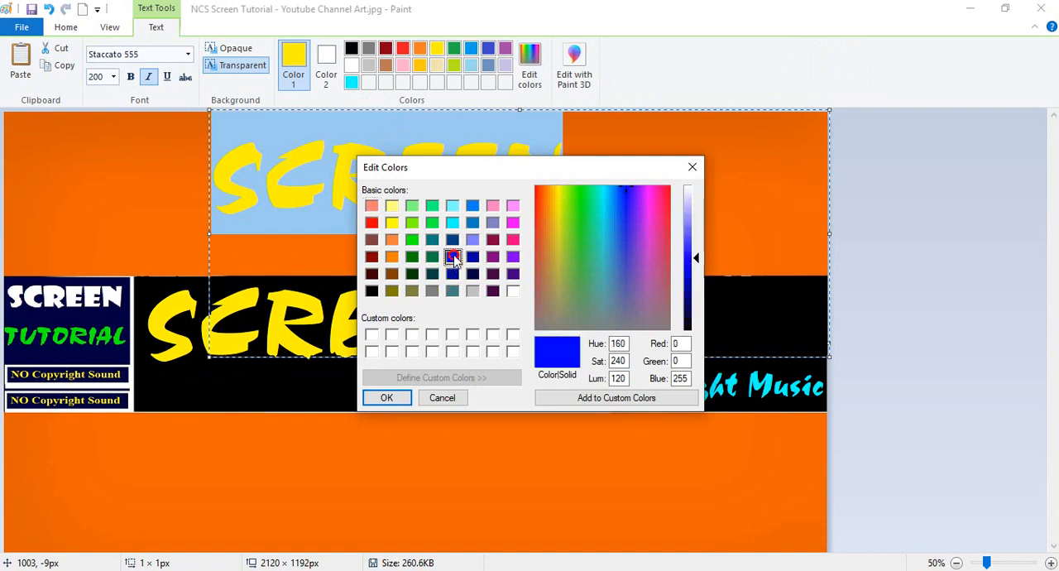
{"action": "left_click", "coordinate": [386, 397]}
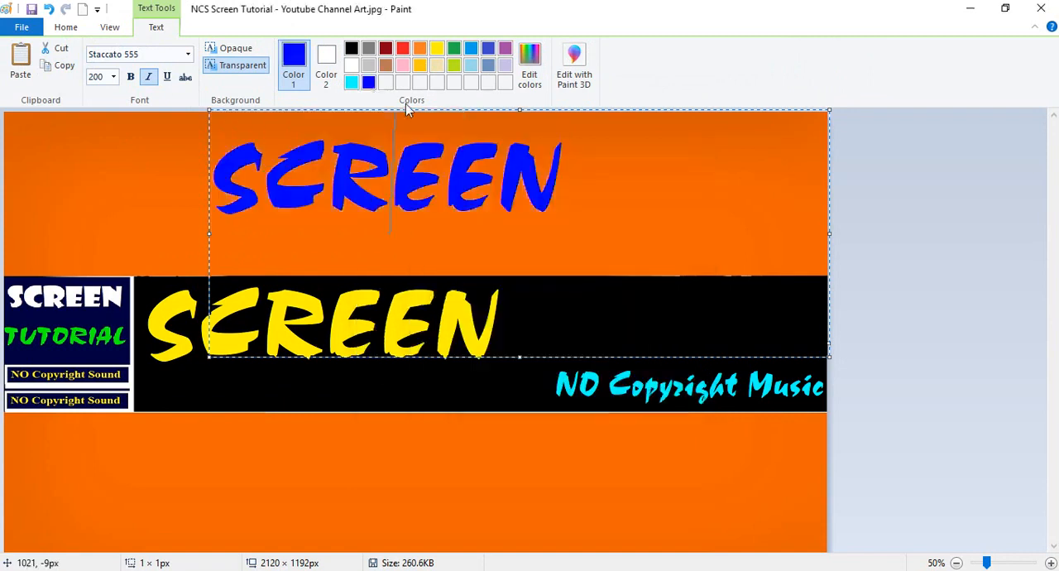
{"action": "left_click_drag", "start_coordinate": [425, 109], "coordinate": [360, 252]}
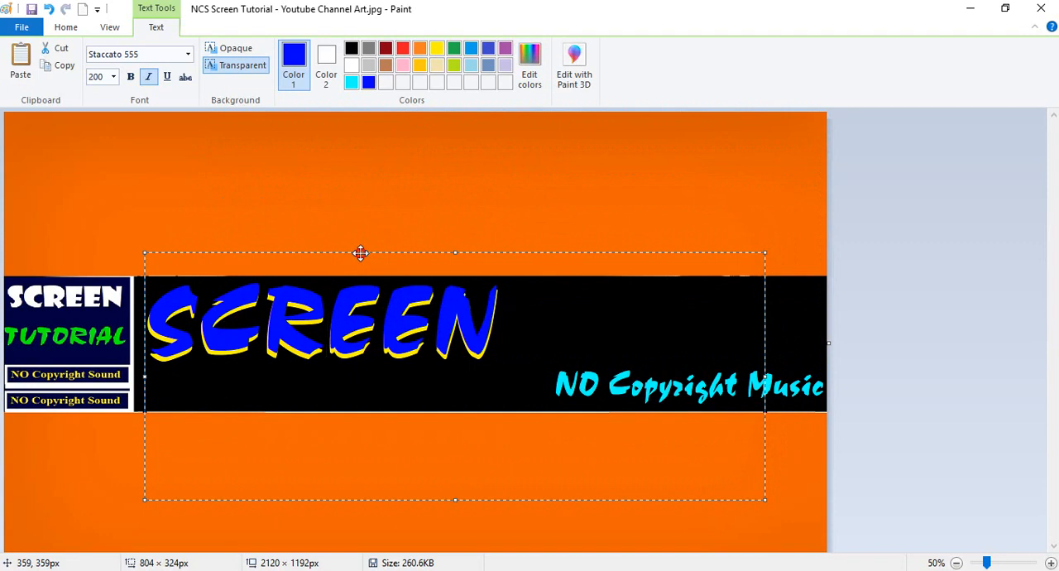
{"action": "left_click", "coordinate": [379, 174]}
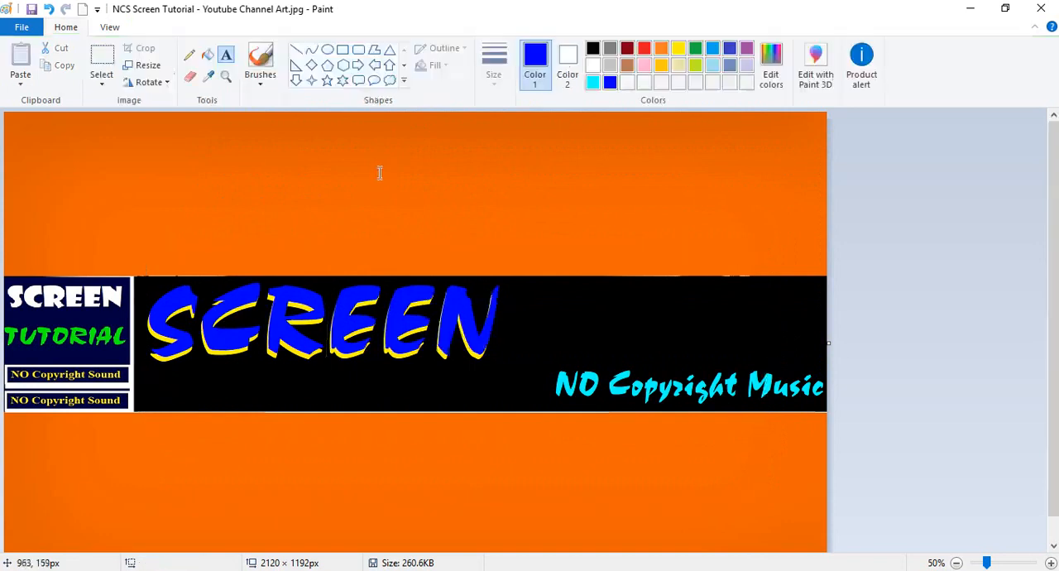
Paste another "SCREEN" copy onto the orange area above the band, color it white, and shift it slightly down.
{"action": "left_click", "coordinate": [176, 168]}
{"action": "left_click", "coordinate": [19, 58]}
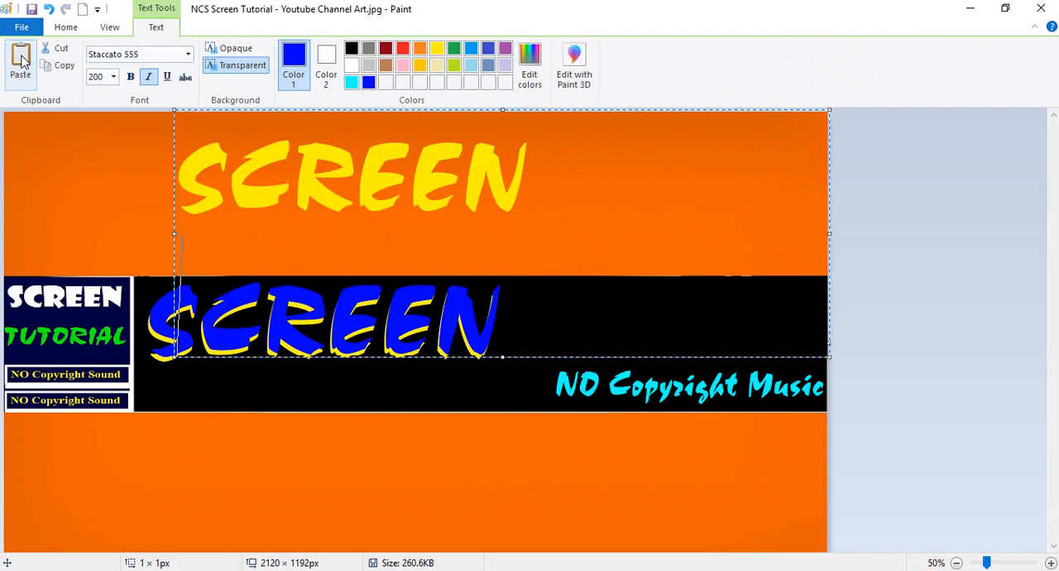
{"action": "key", "text": "ctrl+a"}
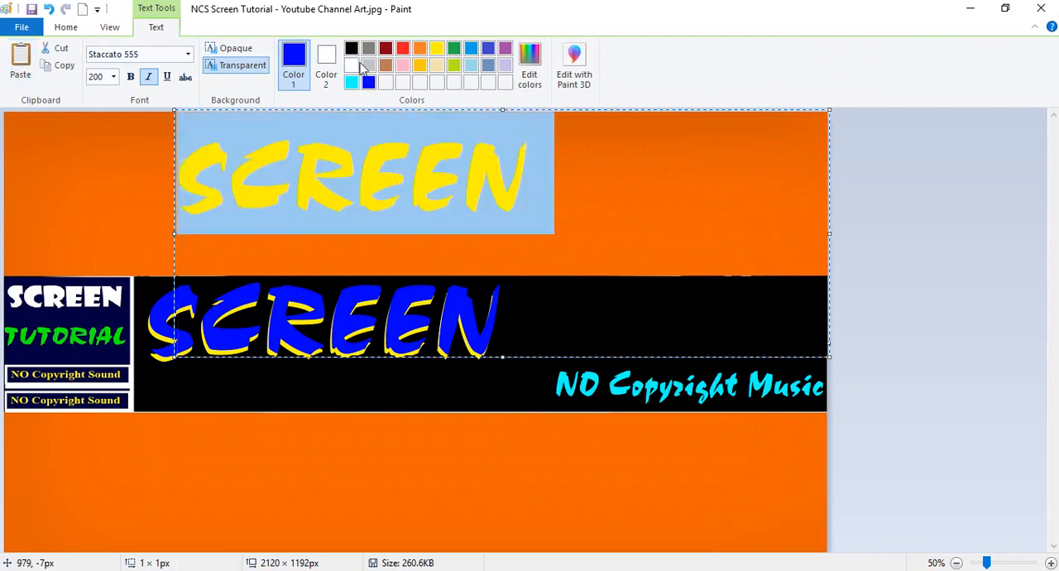
{"action": "left_click", "coordinate": [354, 65]}
{"action": "left_click", "coordinate": [400, 202]}
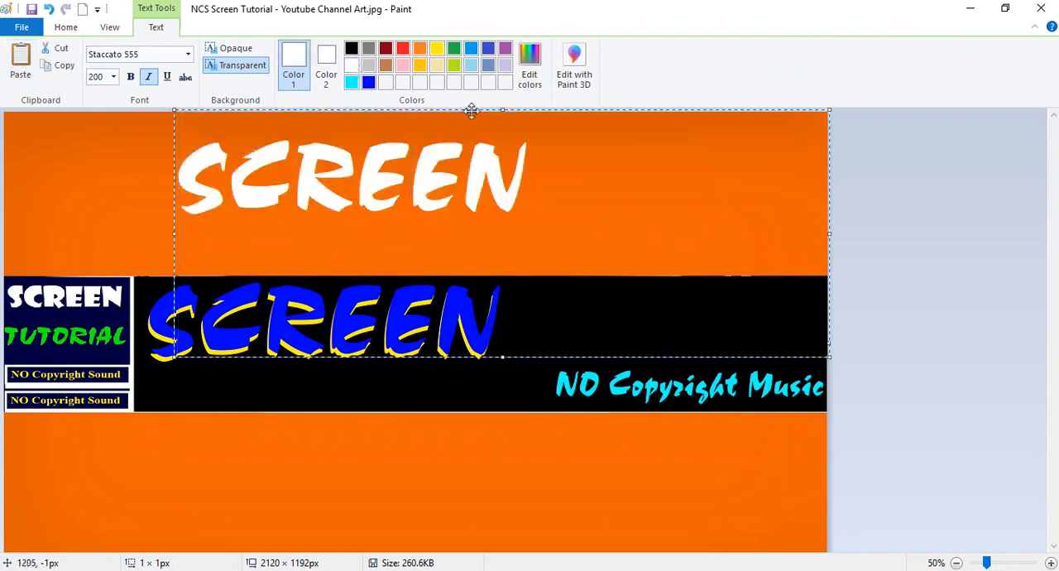
{"action": "mouse_move", "coordinate": [470, 111]}
{"action": "left_mouse_down"}
{"action": "mouse_move", "coordinate": [427, 231]}
{"action": "mouse_move", "coordinate": [430, 251]}
{"action": "mouse_move", "coordinate": [447, 253]}
{"action": "mouse_move", "coordinate": [428, 256]}
{"action": "mouse_move", "coordinate": [447, 255]}
{"action": "mouse_move", "coordinate": [456, 239]}
{"action": "mouse_move", "coordinate": [454, 250]}
{"action": "mouse_move", "coordinate": [438, 253]}
{"action": "mouse_move", "coordinate": [469, 120]}
{"action": "left_mouse_up"}
Color the pasted "SCREEN" red and place it over the blue one, slightly offset up and left, as the top layer.
{"action": "double_click", "coordinate": [373, 184]}
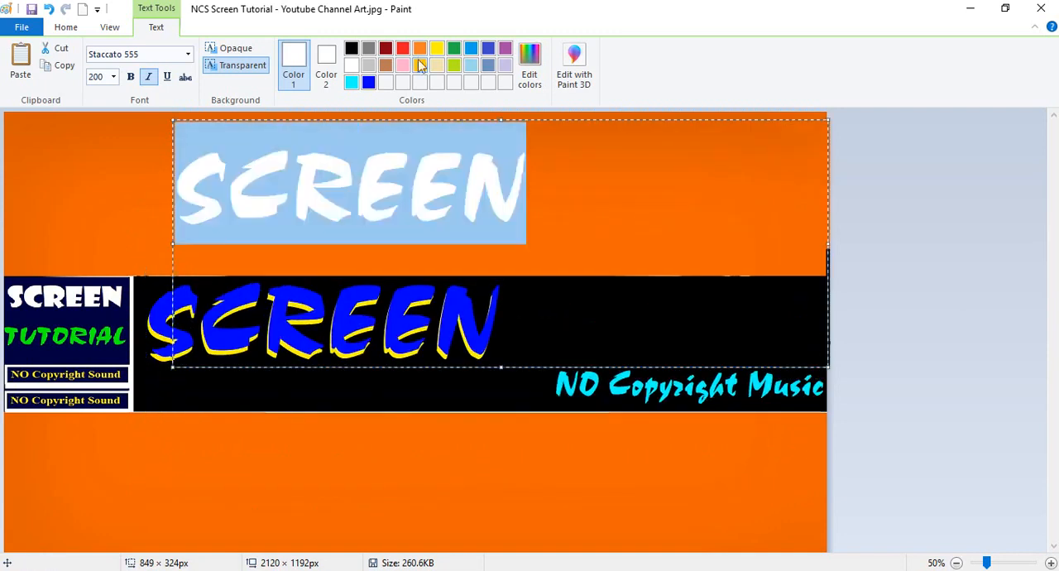
{"action": "left_click", "coordinate": [405, 50]}
{"action": "left_click", "coordinate": [381, 209]}
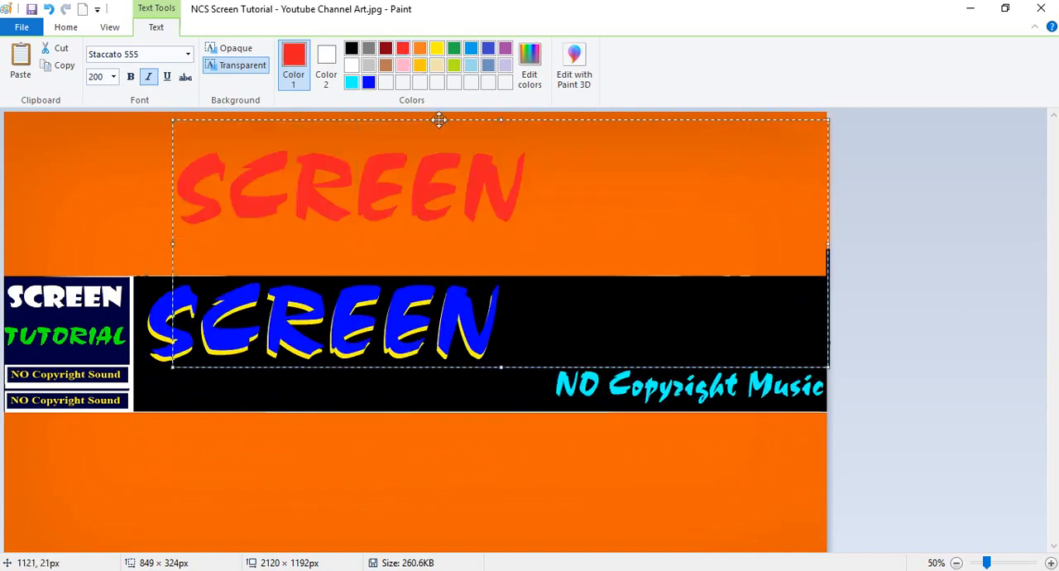
{"action": "left_click_drag", "start_coordinate": [440, 119], "coordinate": [408, 250]}
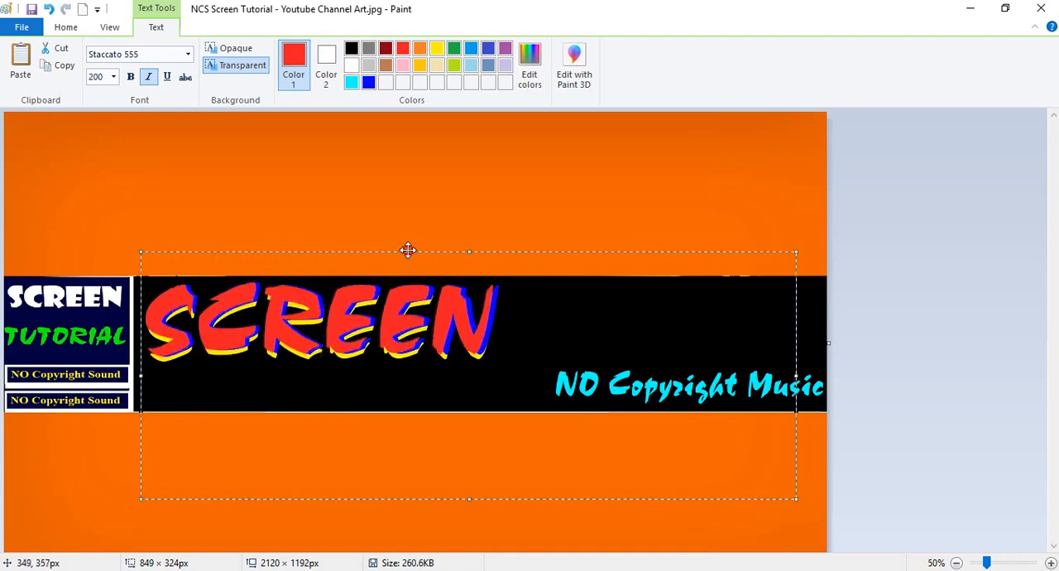
{"action": "left_click", "coordinate": [446, 169]}
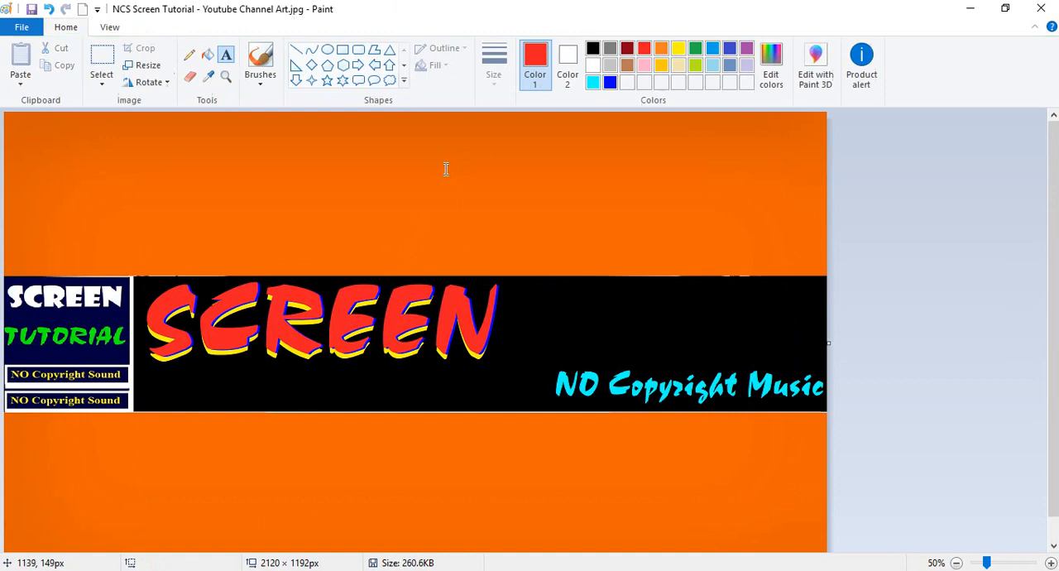
Add the red text "Tutorial" on the black band beside "SCREEN", fitting its box to about 415 × 249 px.
{"action": "left_click", "coordinate": [538, 318]}
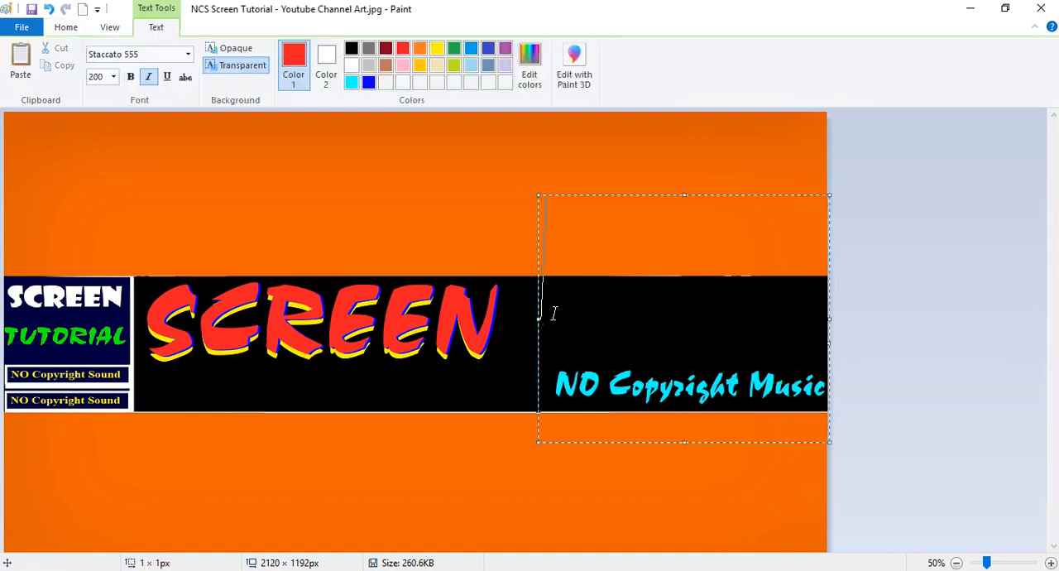
{"action": "type", "text": "Tu"}
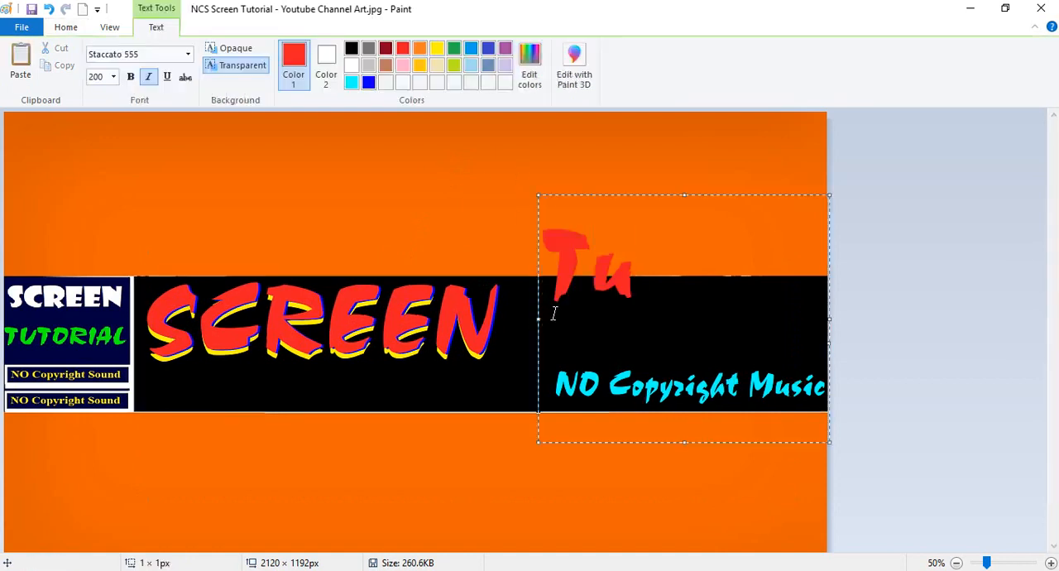
{"action": "type", "text": "torial"}
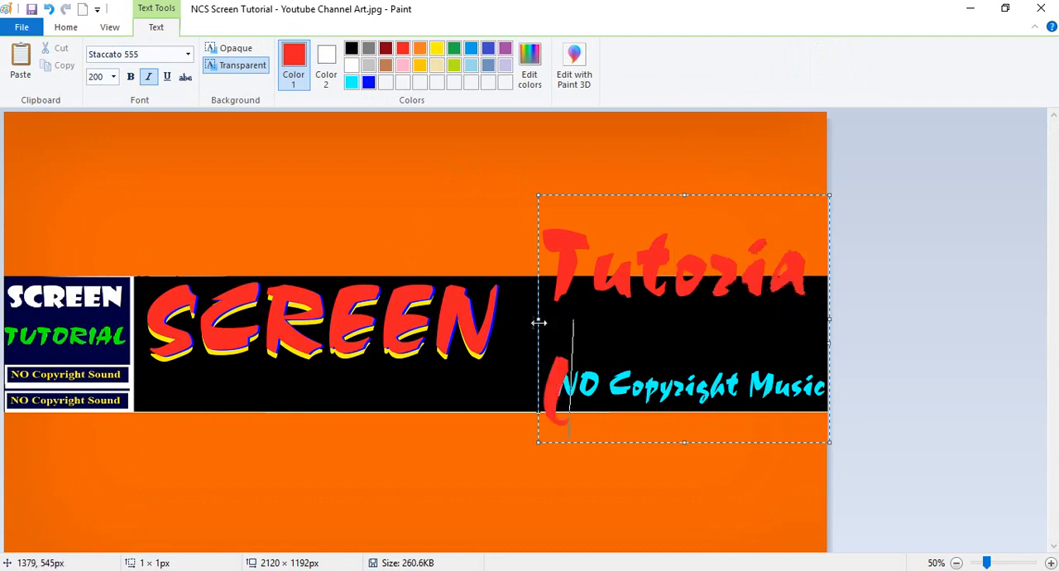
{"action": "left_click_drag", "start_coordinate": [539, 320], "coordinate": [507, 318]}
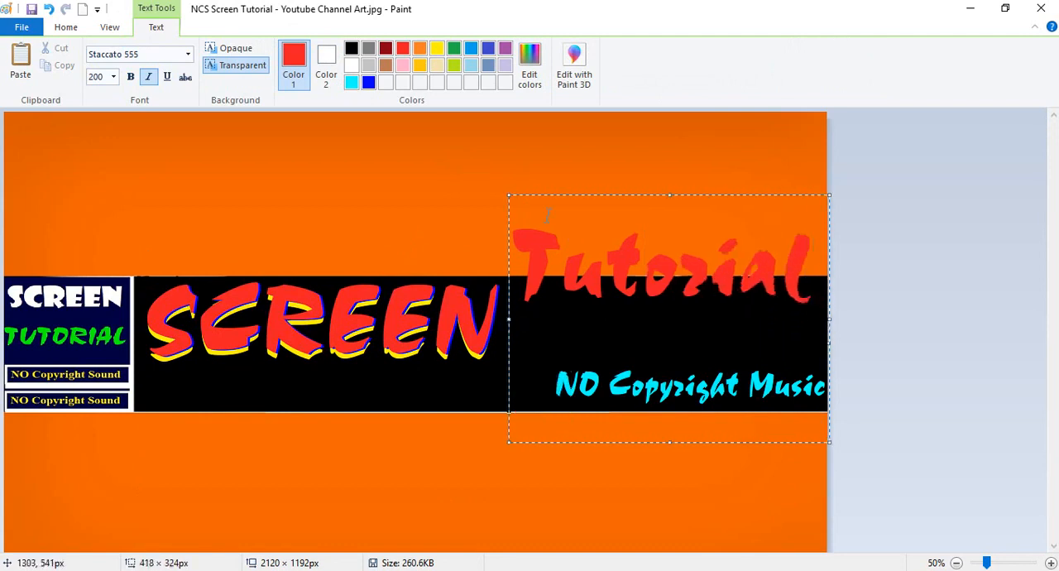
{"action": "left_click_drag", "start_coordinate": [508, 195], "coordinate": [510, 253]}
Underline the whole word "Tutorial" and color it turquoise.
{"action": "key", "text": "ctrl+a"}
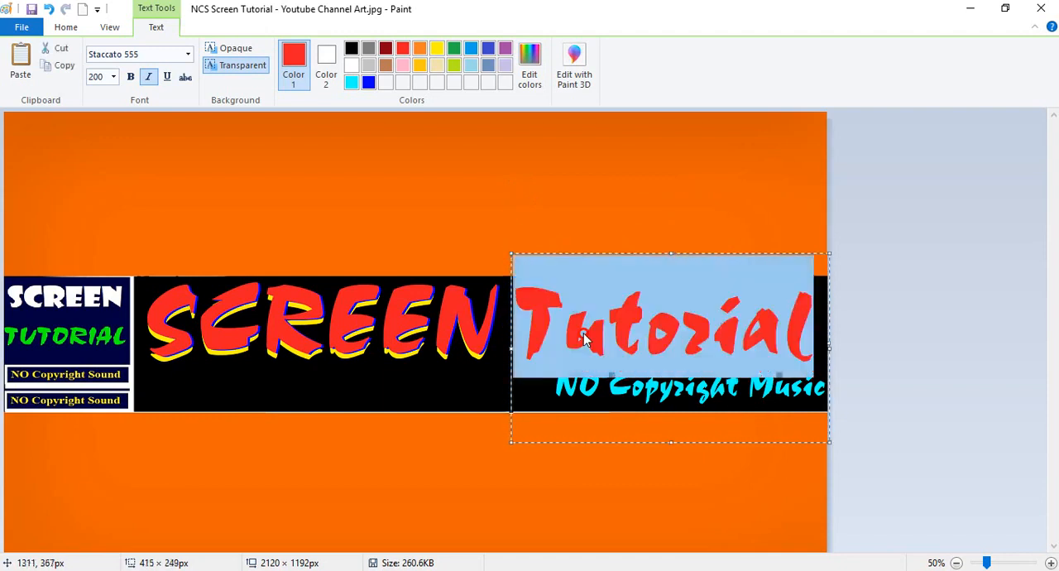
{"action": "left_click", "coordinate": [167, 76]}
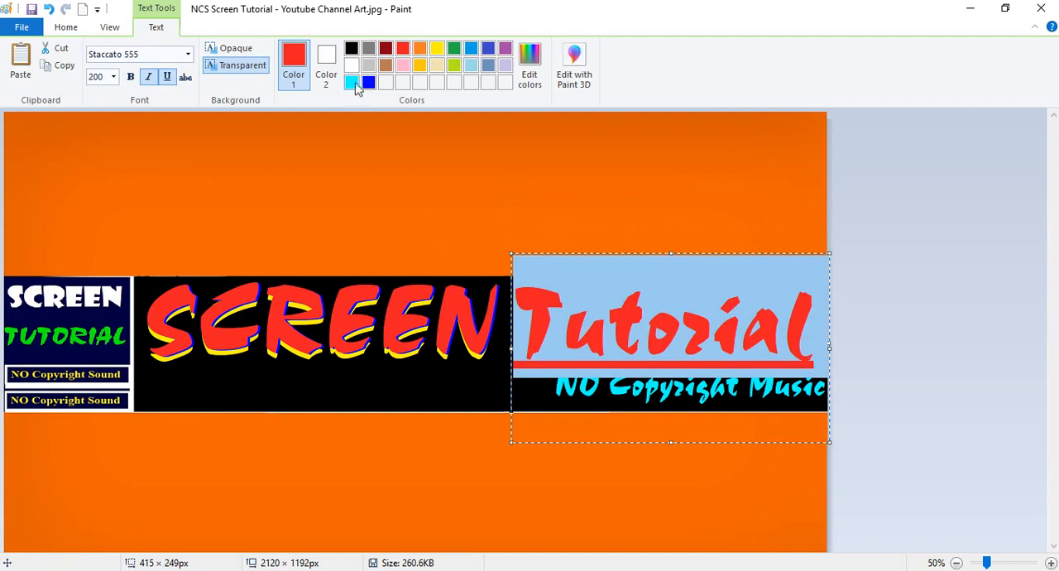
{"action": "left_click", "coordinate": [352, 82]}
{"action": "left_click", "coordinate": [648, 327]}
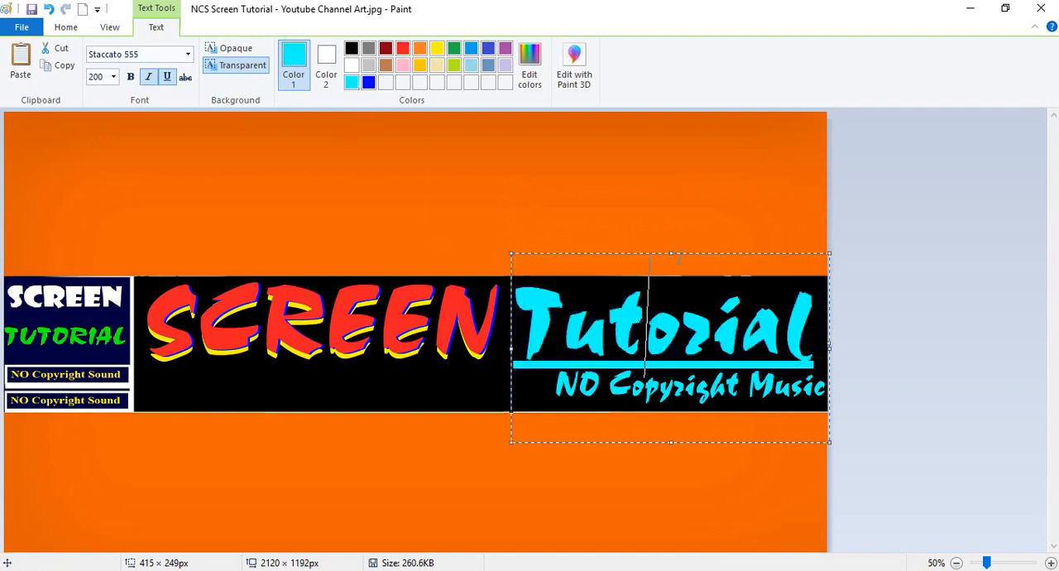
Recolor the underlined "Tutorial" white, extend its box to about 412 × 257 px to raise it slightly, and place it.
{"action": "double_click", "coordinate": [579, 333]}
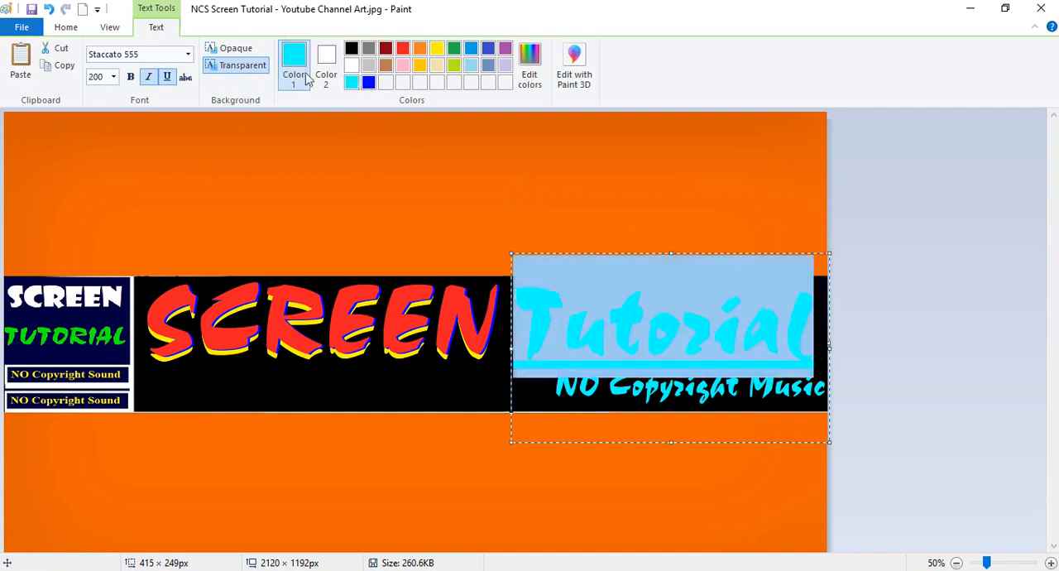
{"action": "left_click", "coordinate": [353, 66]}
{"action": "left_click", "coordinate": [610, 337]}
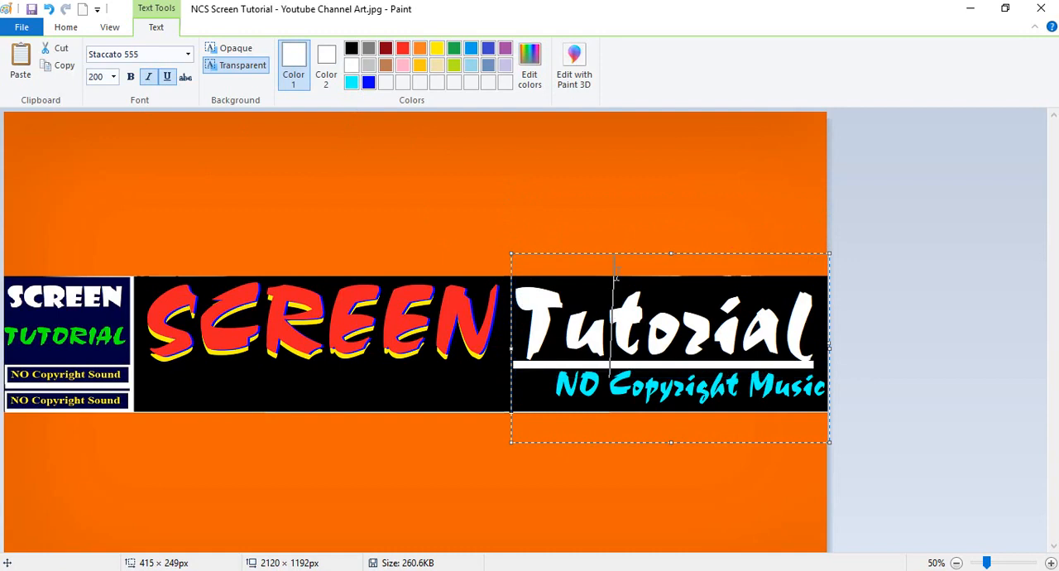
{"action": "left_click_drag", "start_coordinate": [511, 253], "coordinate": [512, 247]}
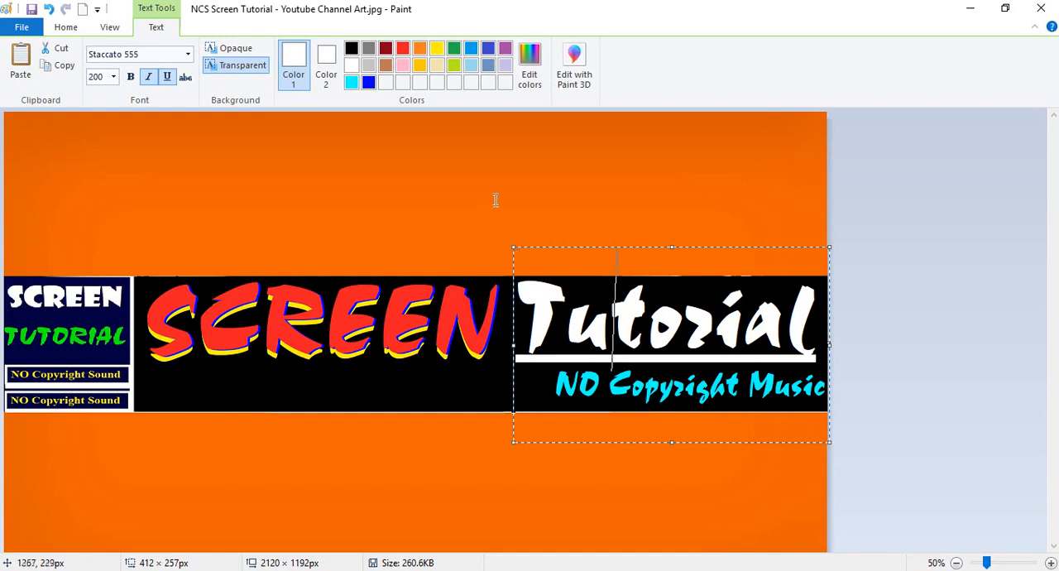
{"action": "left_click", "coordinate": [522, 178]}
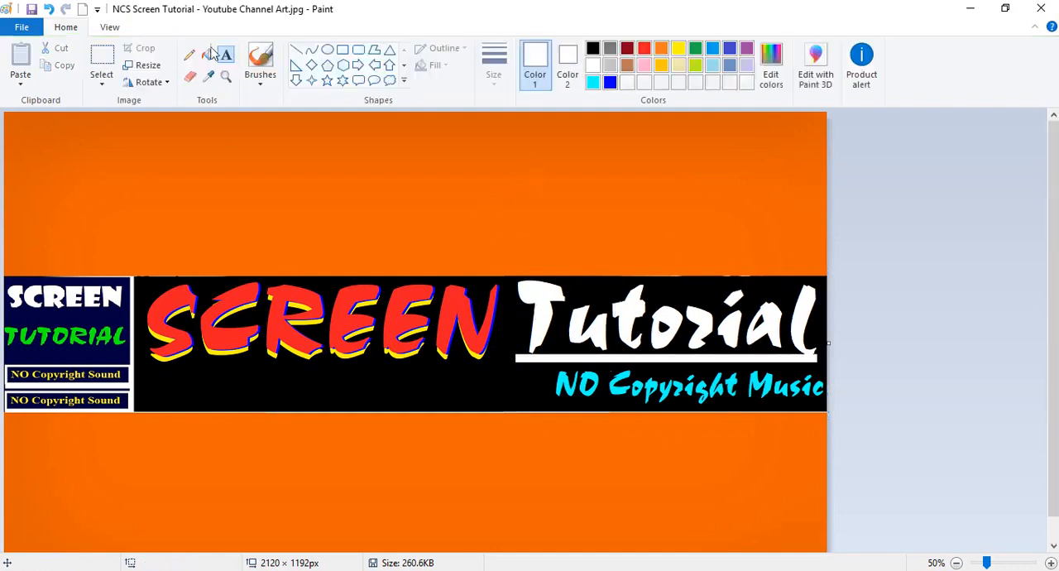
Add the white size-20 text "For HOW To Tech Videos" below "SCREEN", in a box of about 848 × 201 px.
{"action": "left_click", "coordinate": [230, 381]}
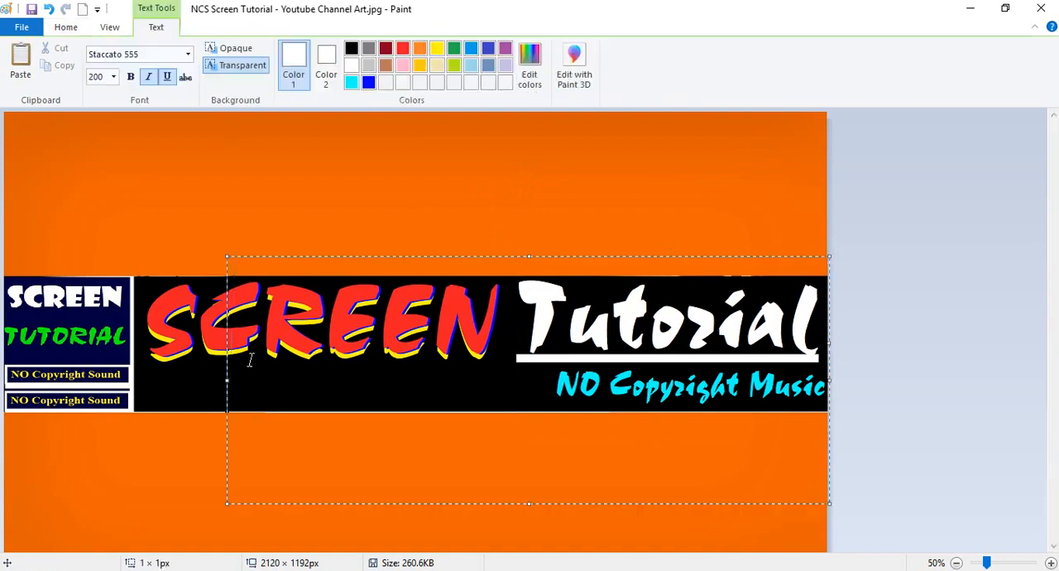
{"action": "left_click", "coordinate": [113, 76]}
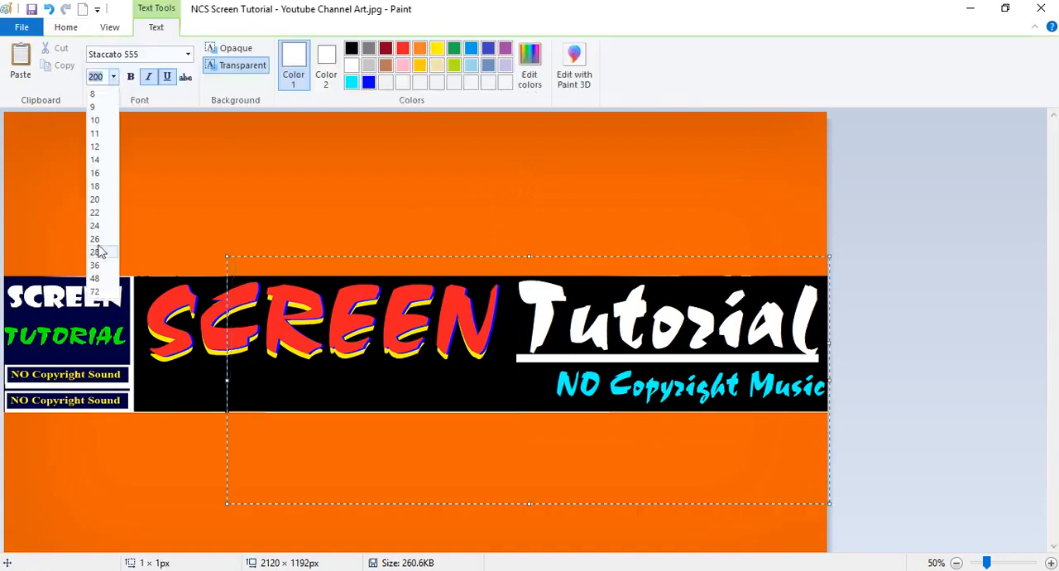
{"action": "left_click", "coordinate": [94, 199]}
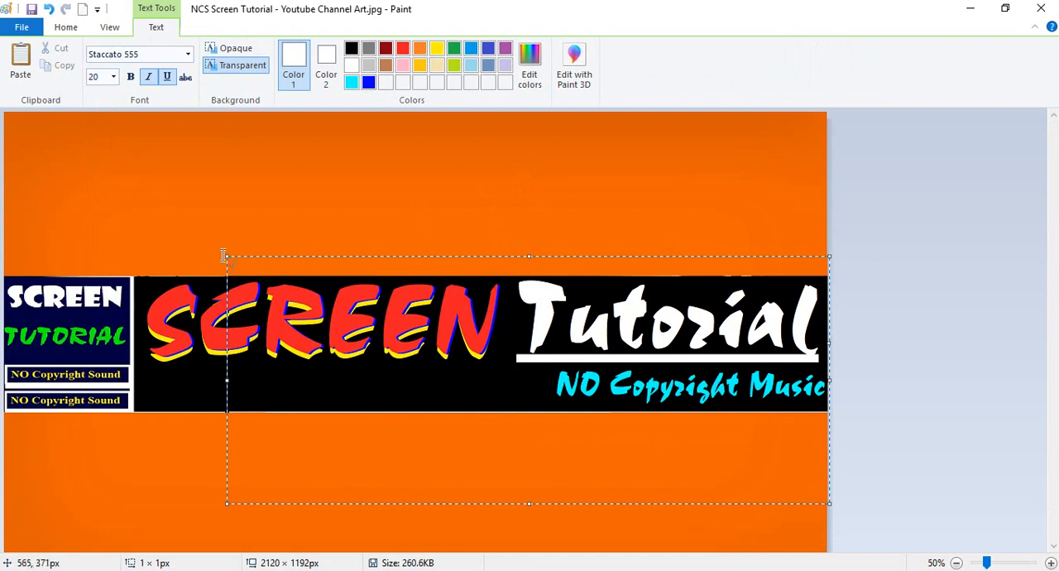
{"action": "left_click_drag", "start_coordinate": [225, 258], "coordinate": [175, 352]}
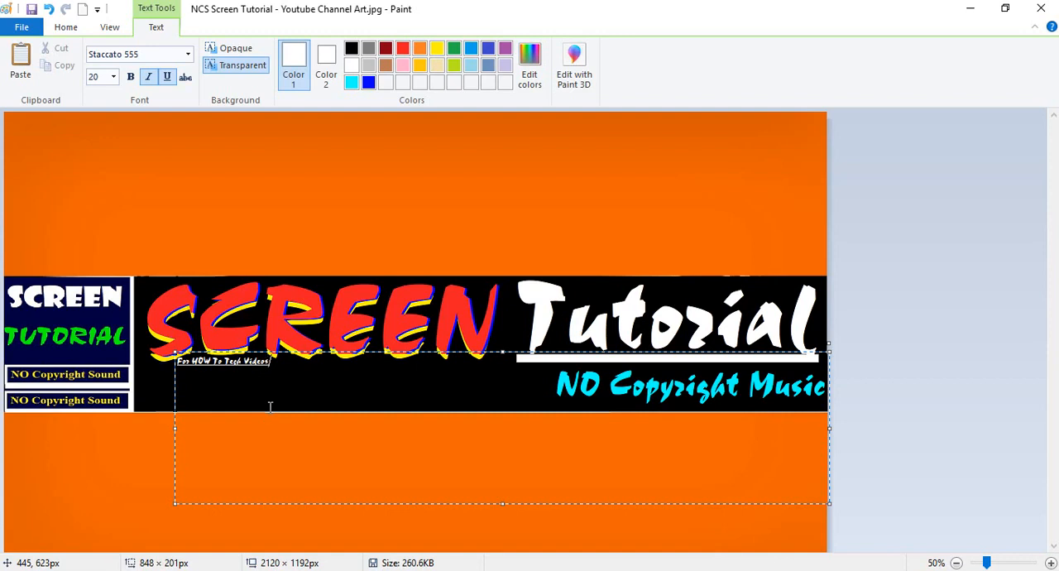
Set the font size of the "For HOW To Tech Videos" line to 48.
{"action": "triple_click", "coordinate": [234, 362]}
{"action": "left_click", "coordinate": [113, 77]}
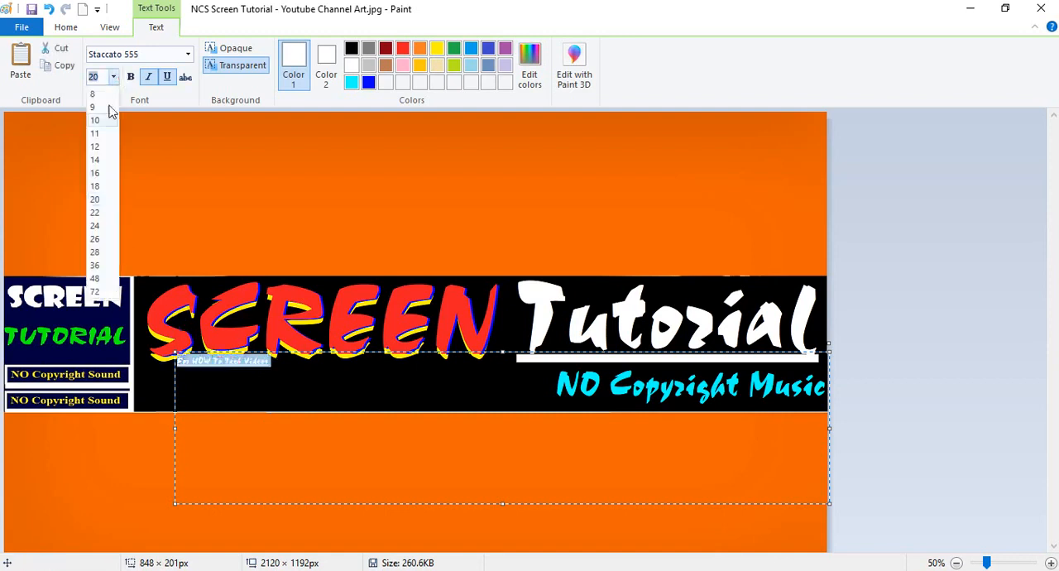
{"action": "left_click", "coordinate": [99, 280]}
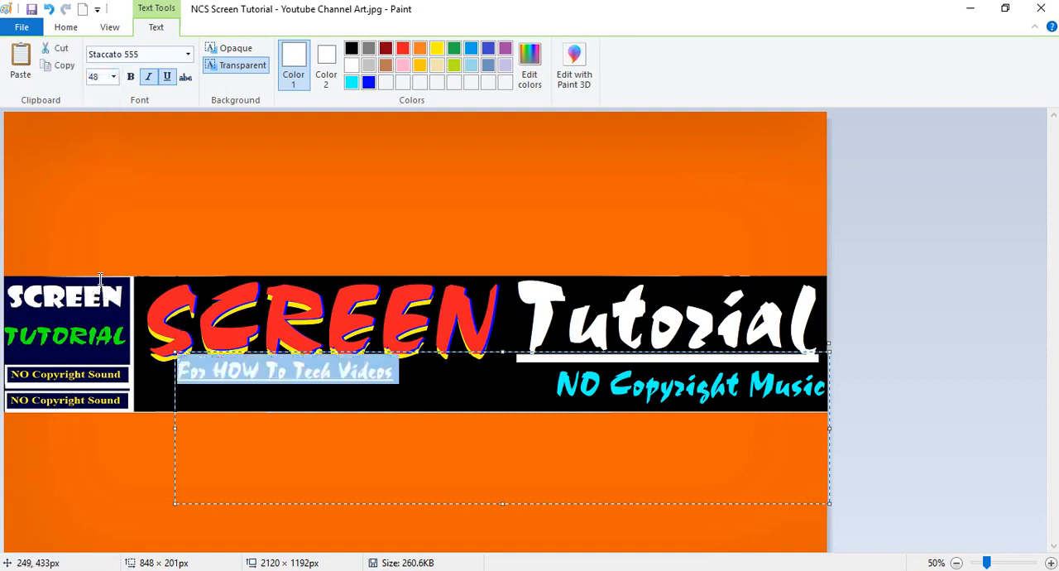
{"action": "left_click", "coordinate": [257, 369]}
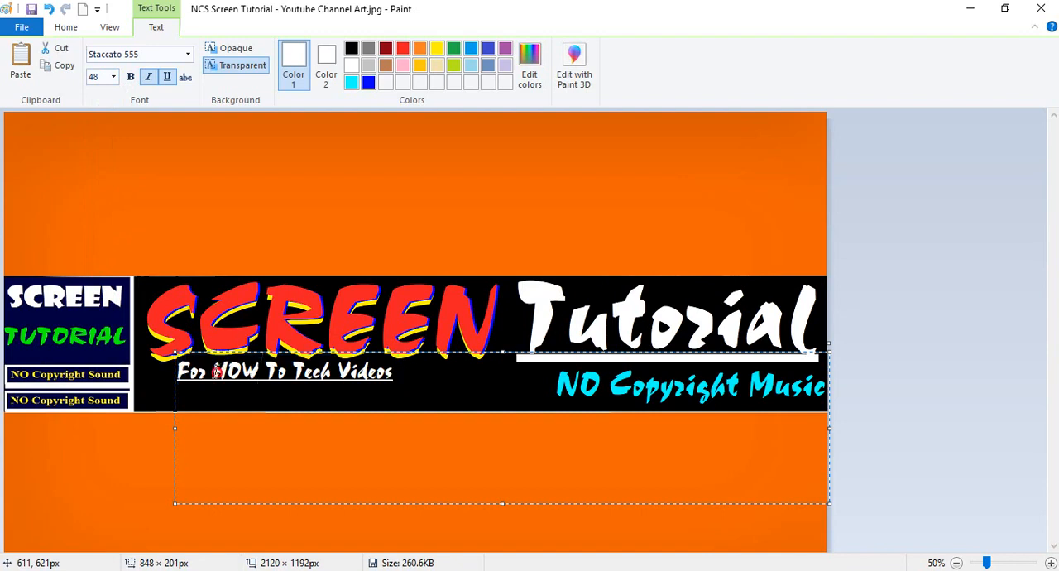
Remove the underline from the word "For" in the line below "SCREEN", keeping "HOW To Tech Videos" underlined.
{"action": "left_click_drag", "start_coordinate": [217, 372], "coordinate": [402, 380]}
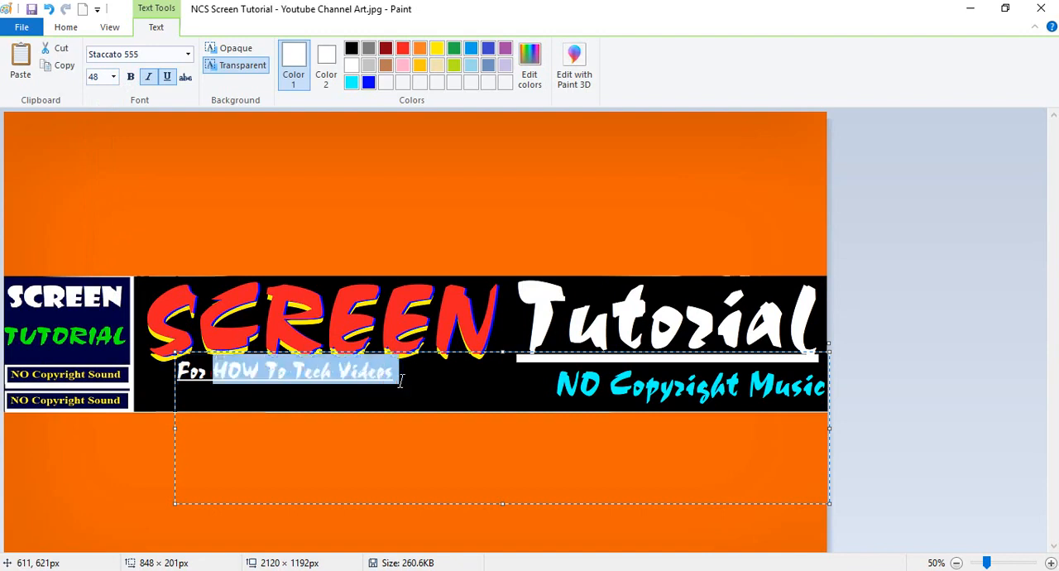
{"action": "left_click", "coordinate": [227, 374]}
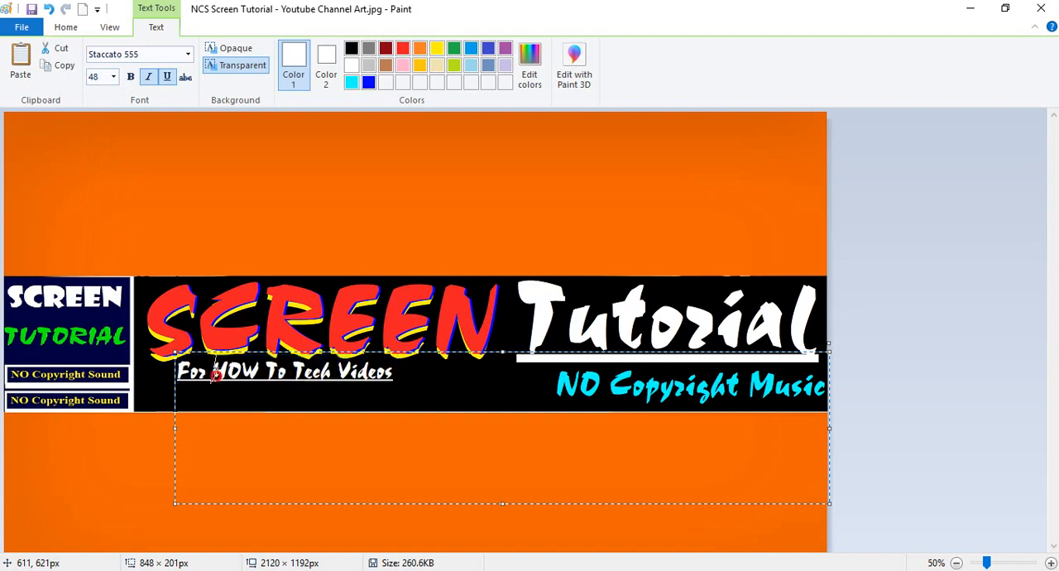
{"action": "left_click_drag", "start_coordinate": [215, 374], "coordinate": [177, 374]}
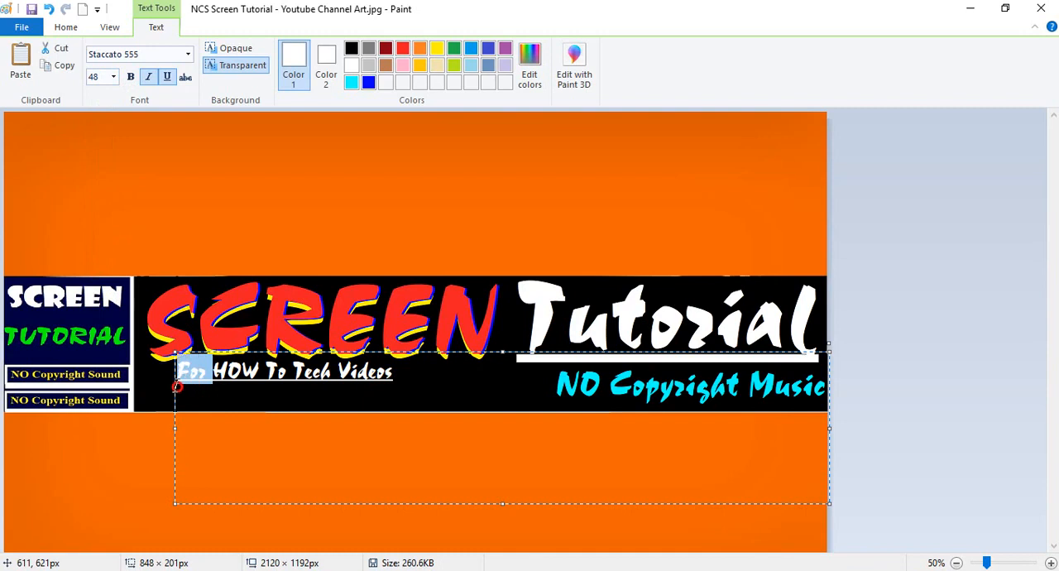
{"action": "left_click", "coordinate": [167, 77]}
{"action": "left_click", "coordinate": [180, 358]}
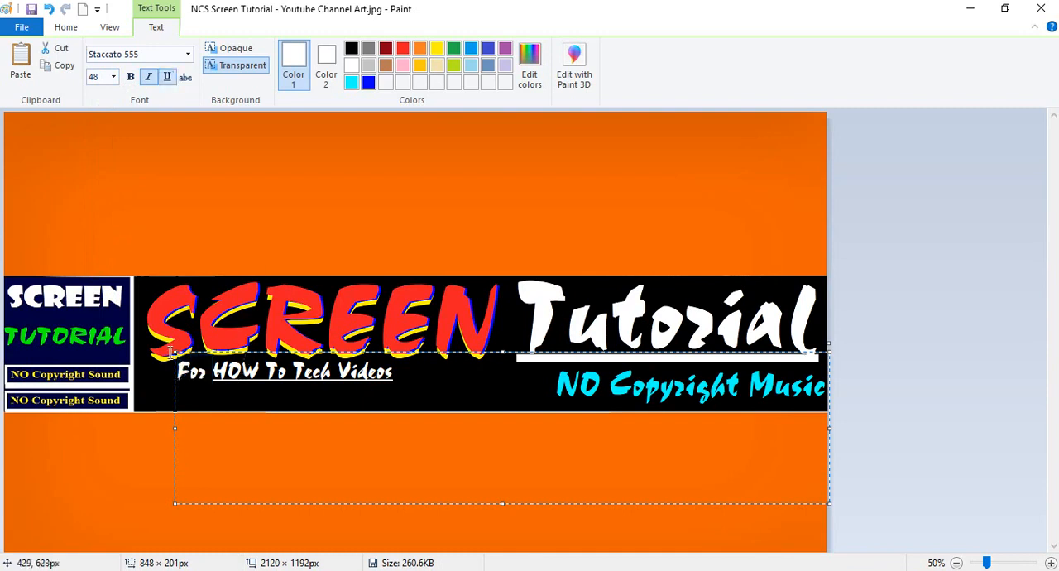
Try yellow as the color of the "For HOW To Tech Videos" line.
{"action": "triple_click", "coordinate": [276, 372]}
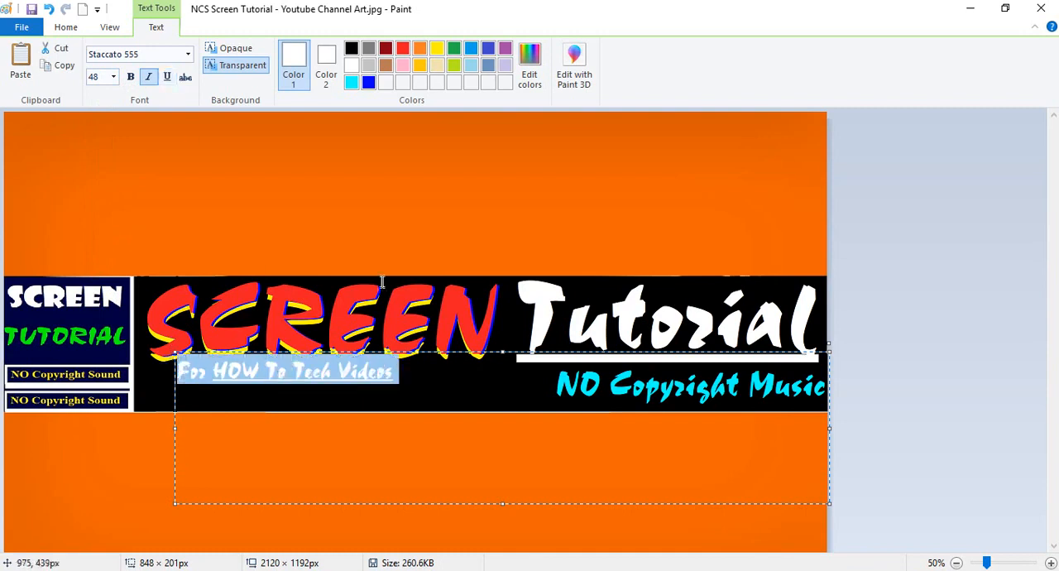
{"action": "left_click", "coordinate": [437, 48]}
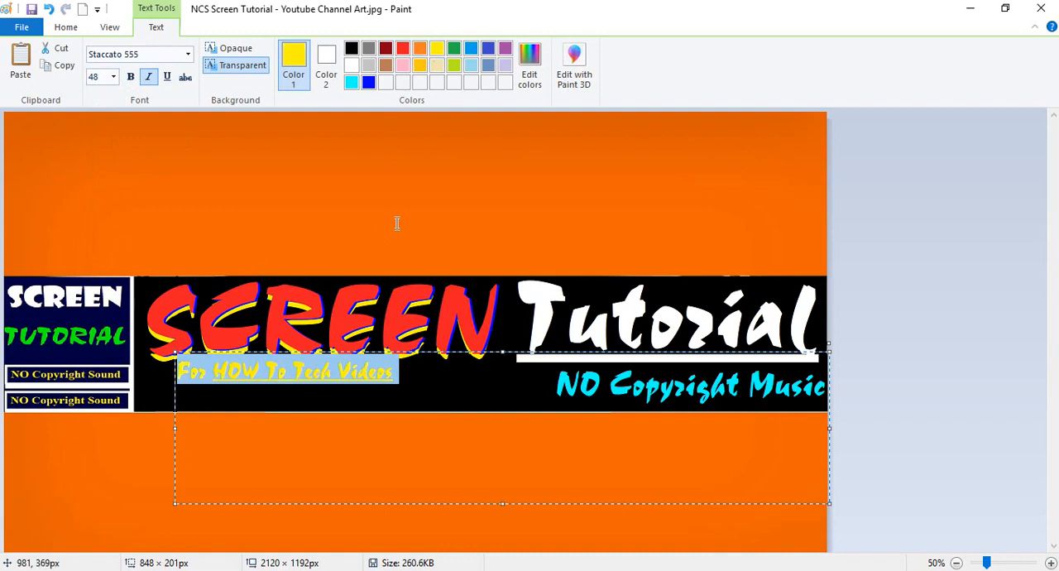
{"action": "left_click", "coordinate": [300, 378]}
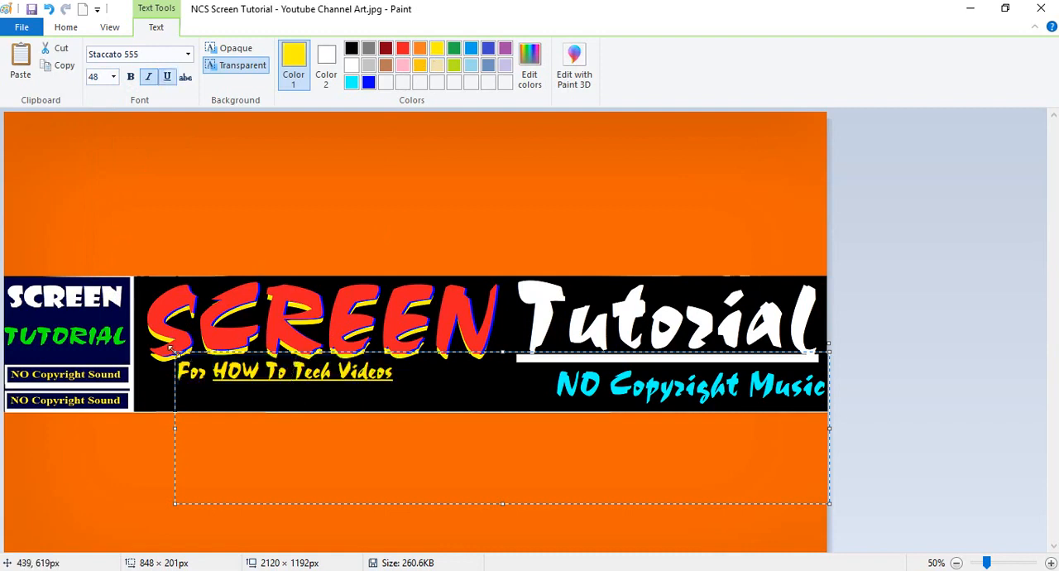
Color the whole "For HOW To Tech Videos" line light gray.
{"action": "triple_click", "coordinate": [250, 369]}
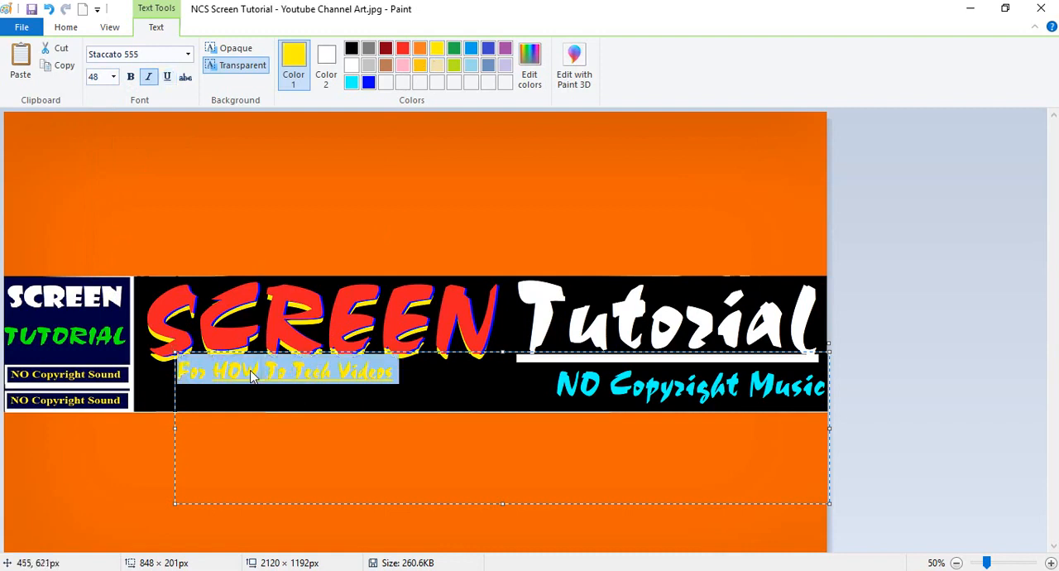
{"action": "left_click", "coordinate": [368, 66]}
{"action": "left_click", "coordinate": [282, 382]}
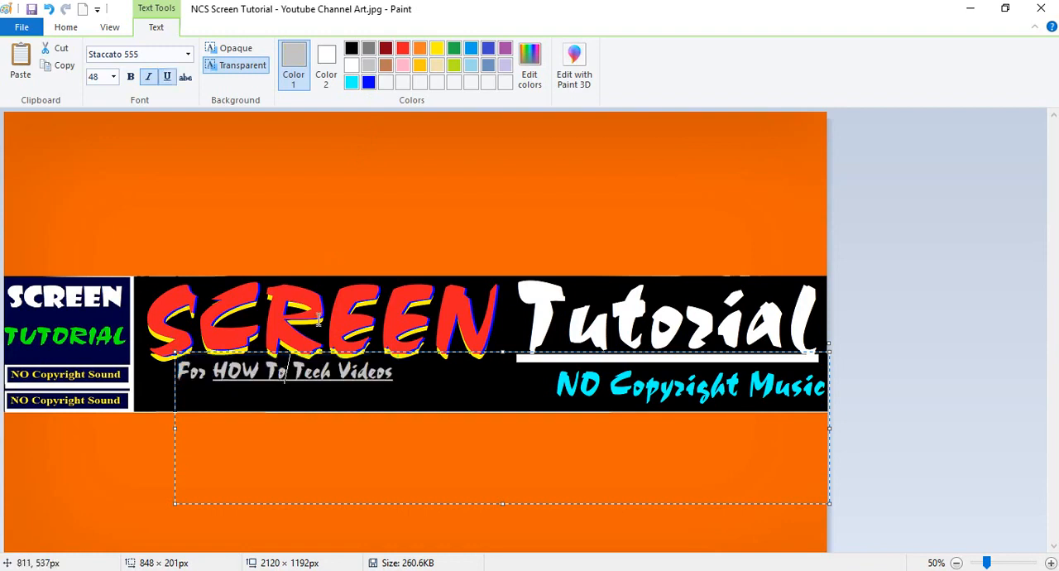
Set the font size of the whole "For HOW To Tech Videos" line to 72.
{"action": "triple_click", "coordinate": [265, 371]}
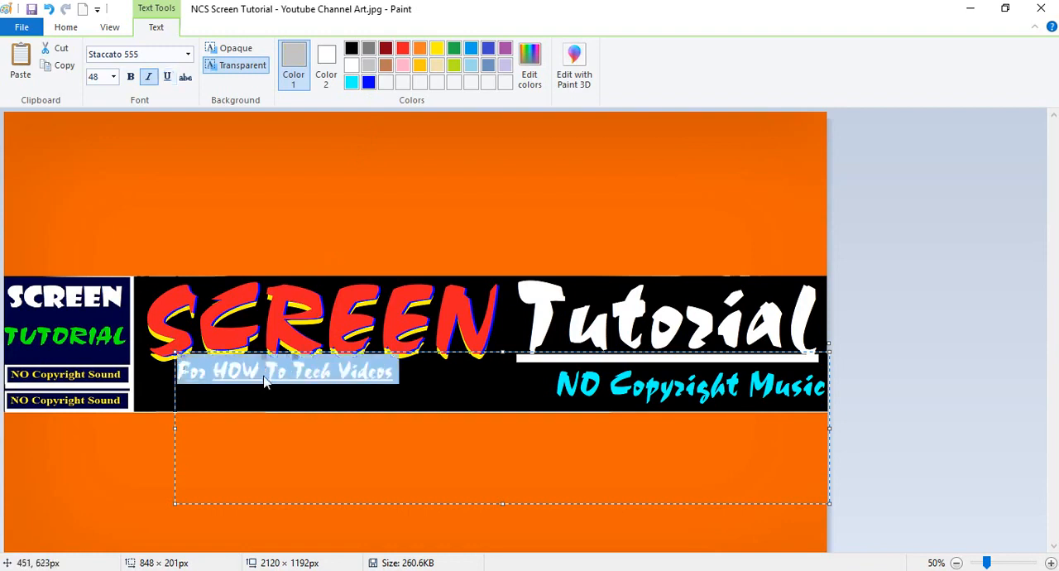
{"action": "left_click", "coordinate": [114, 76]}
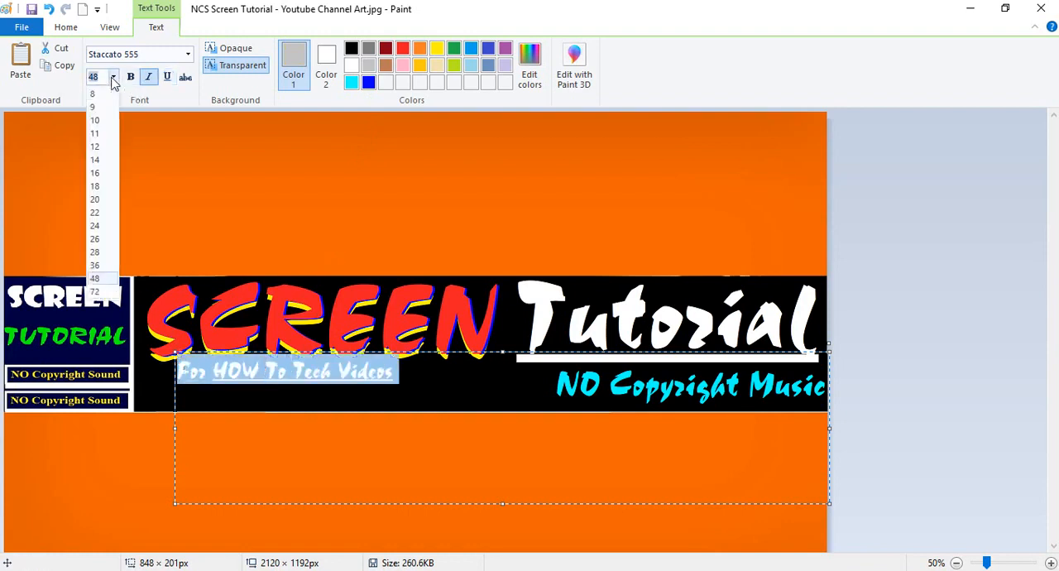
{"action": "left_click", "coordinate": [96, 292]}
{"action": "left_click", "coordinate": [335, 379]}
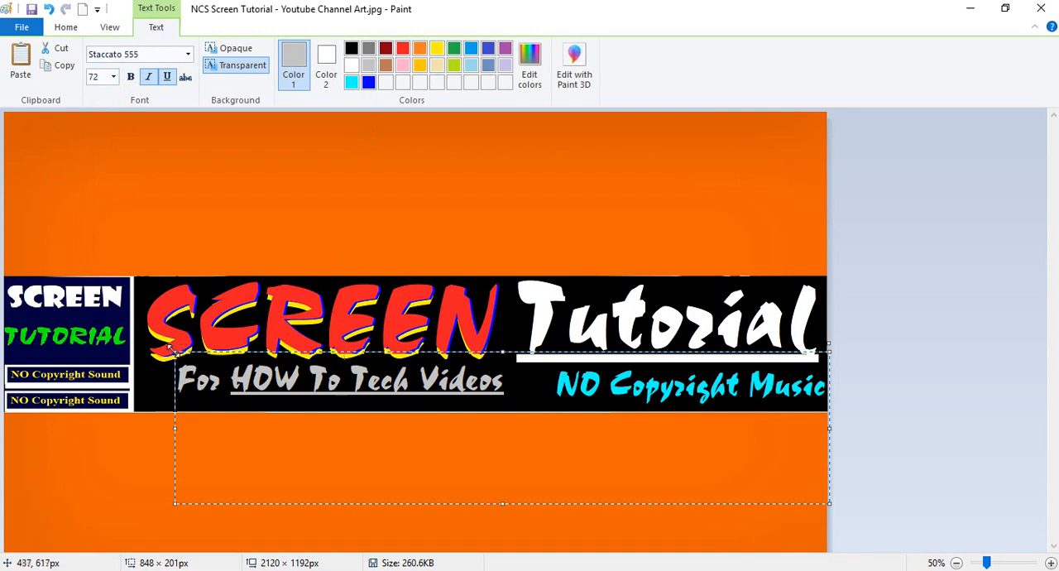
Shift the "For HOW To Tech Videos" line slightly down and left so it sits below "SCREEN", and commit the text.
{"action": "mouse_move", "coordinate": [174, 351]}
{"action": "left_mouse_down"}
{"action": "mouse_move", "coordinate": [207, 354]}
{"action": "mouse_move", "coordinate": [158, 357]}
{"action": "left_mouse_up"}
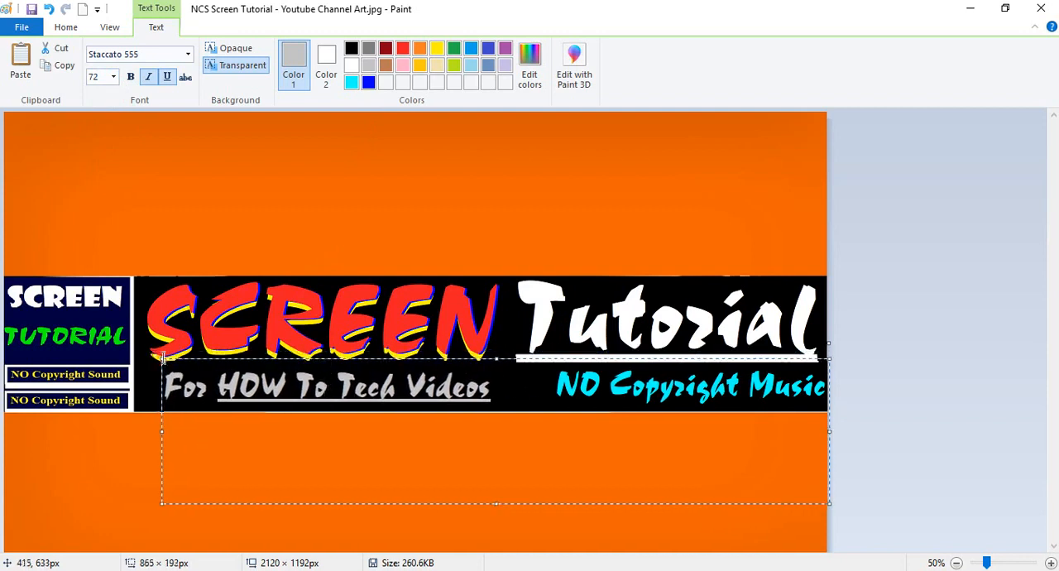
{"action": "left_click", "coordinate": [447, 281]}
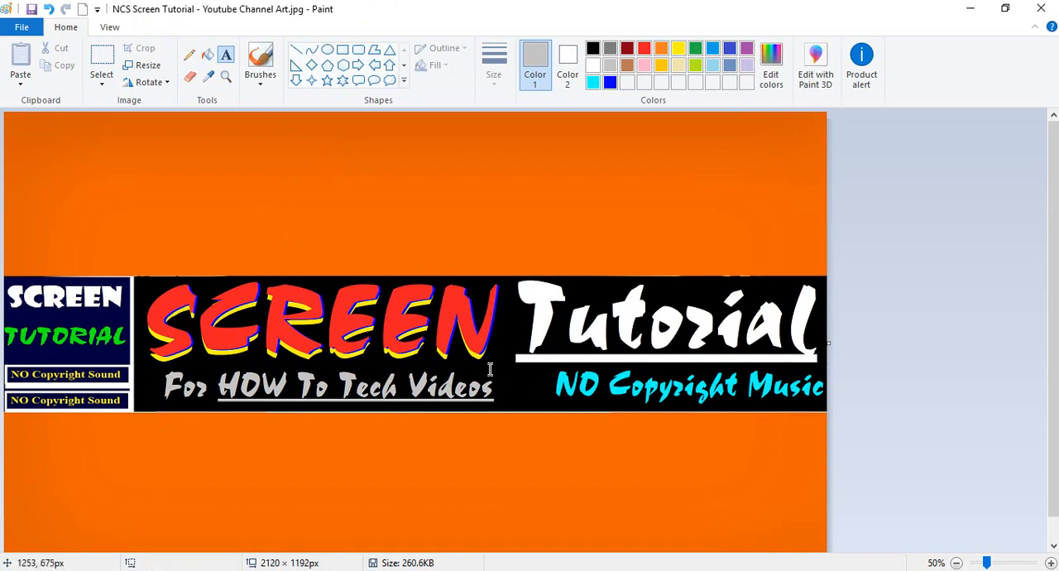
{"action": "left_click", "coordinate": [504, 391]}
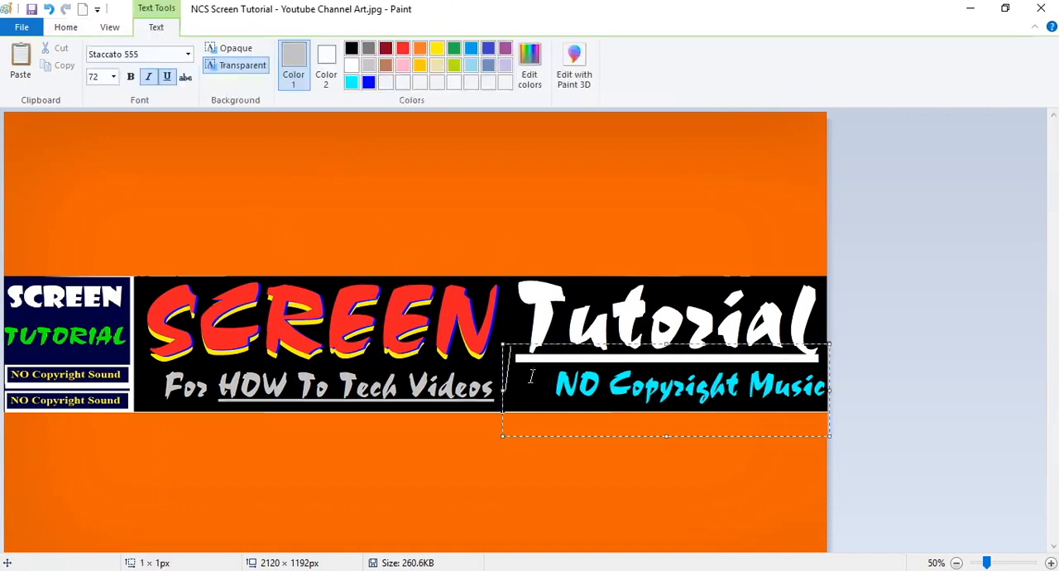
{"action": "left_click", "coordinate": [327, 157]}
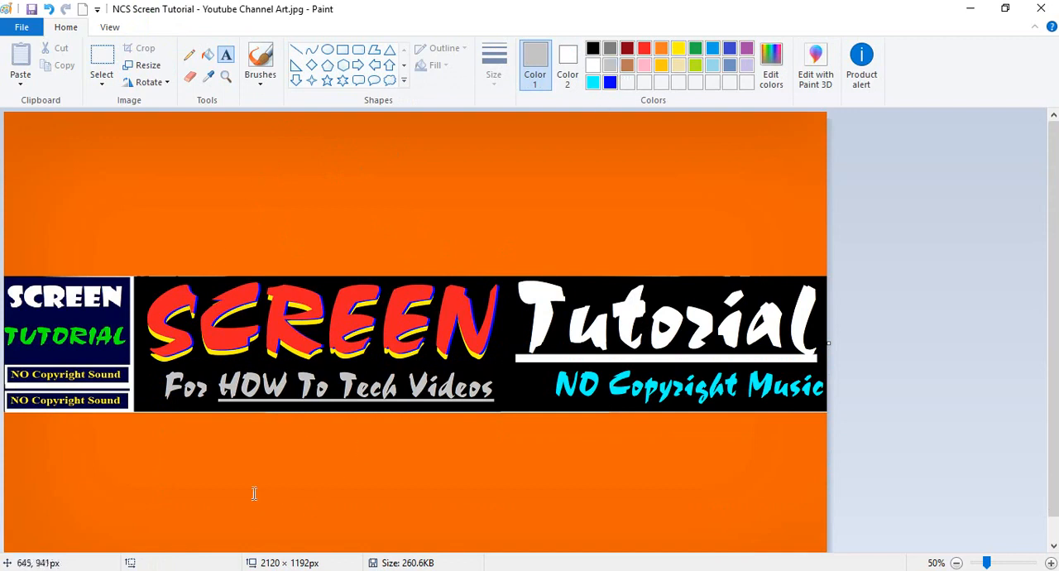
Start a new text box on the orange area above the black band and enter "!!!" with the on-screen keyboard.
{"action": "left_click", "coordinate": [257, 570]}
{"action": "left_click", "coordinate": [183, 147]}
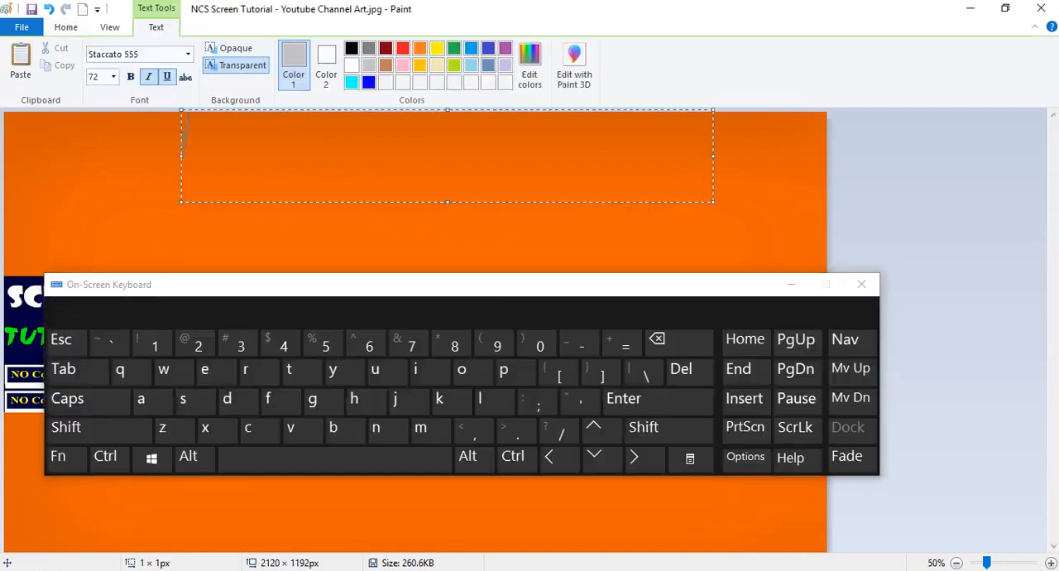
{"action": "left_click", "coordinate": [71, 432]}
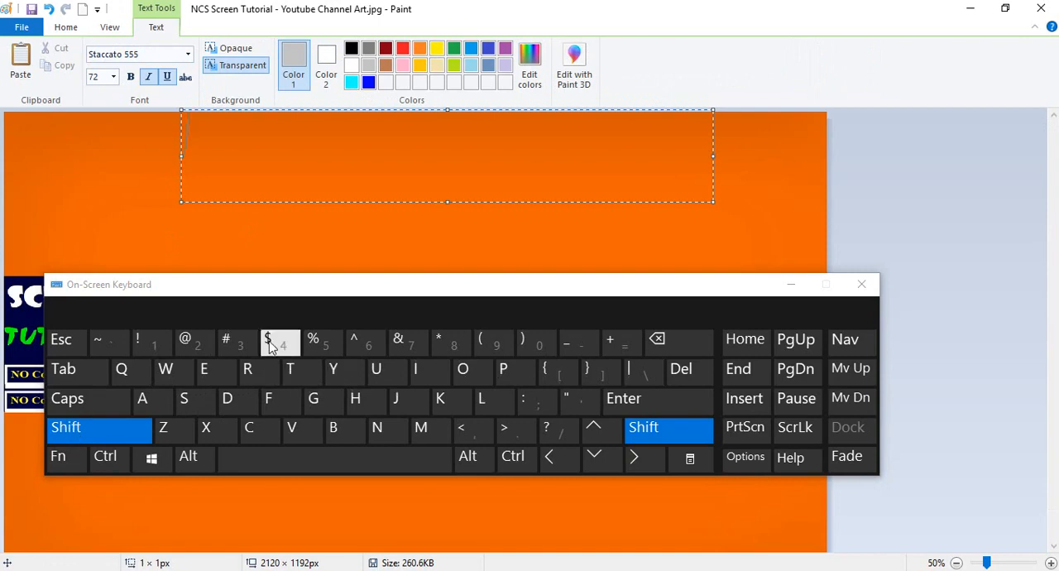
{"action": "left_click", "coordinate": [149, 346]}
{"action": "left_click", "coordinate": [148, 345]}
{"action": "left_click", "coordinate": [149, 346]}
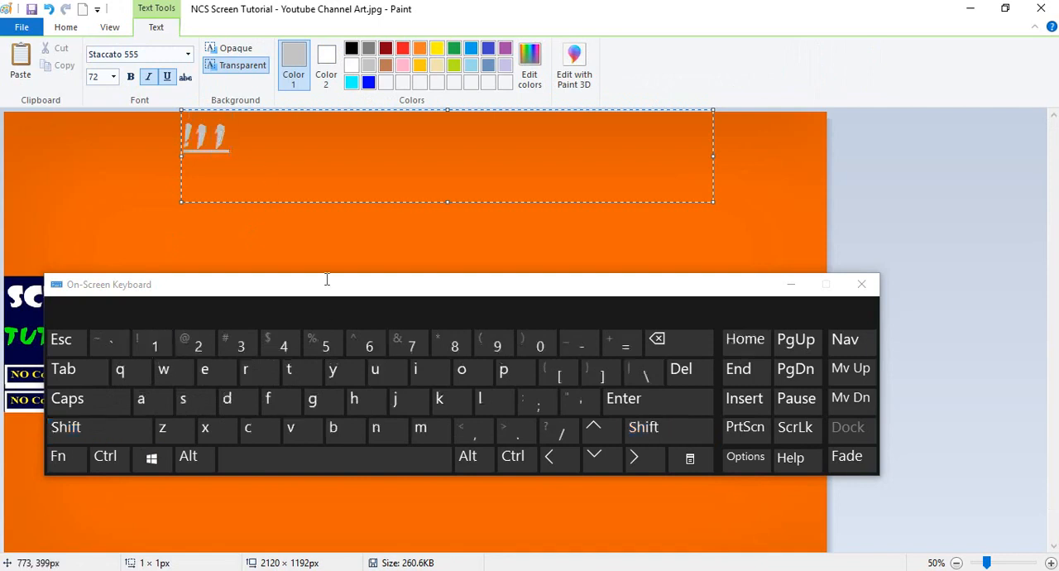
Change the font of the exclamation marks to Splash.
{"action": "left_click_drag", "start_coordinate": [231, 139], "coordinate": [146, 146]}
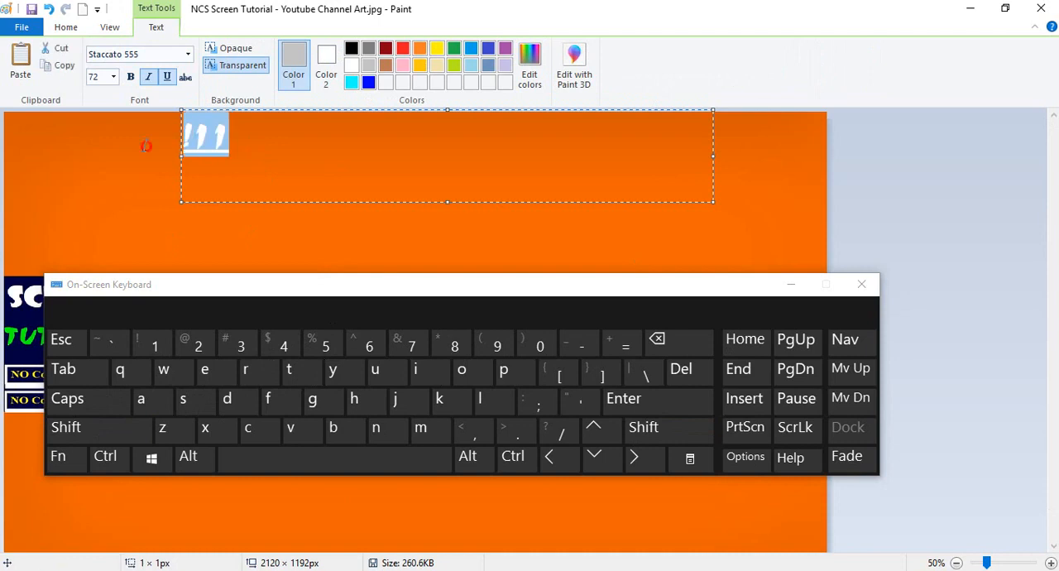
{"action": "left_click", "coordinate": [187, 55]}
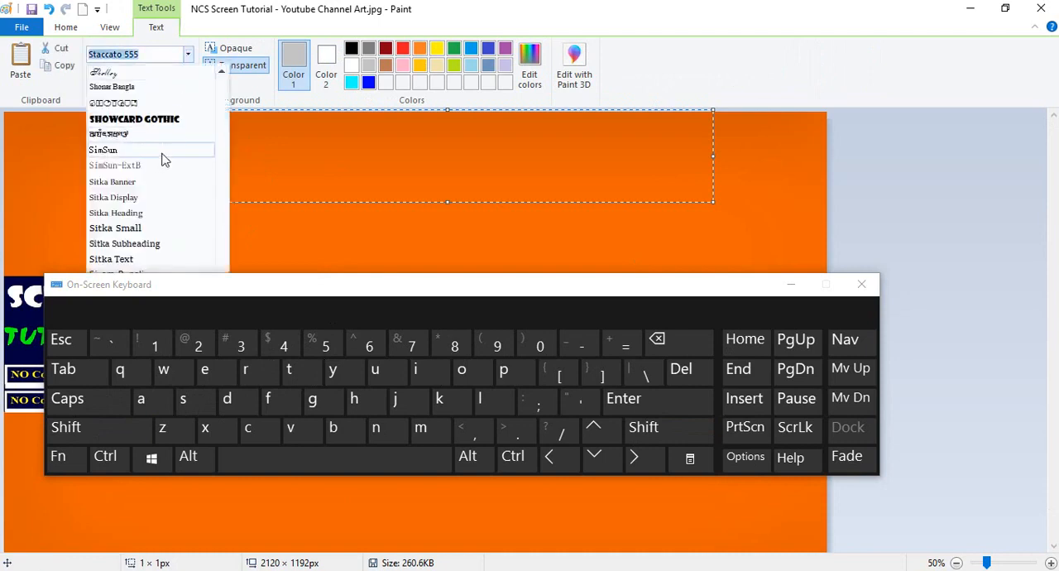
{"action": "scroll", "coordinate": [165, 174], "scroll_direction": "down", "scroll_amount": 3}
{"action": "left_click", "coordinate": [153, 225]}
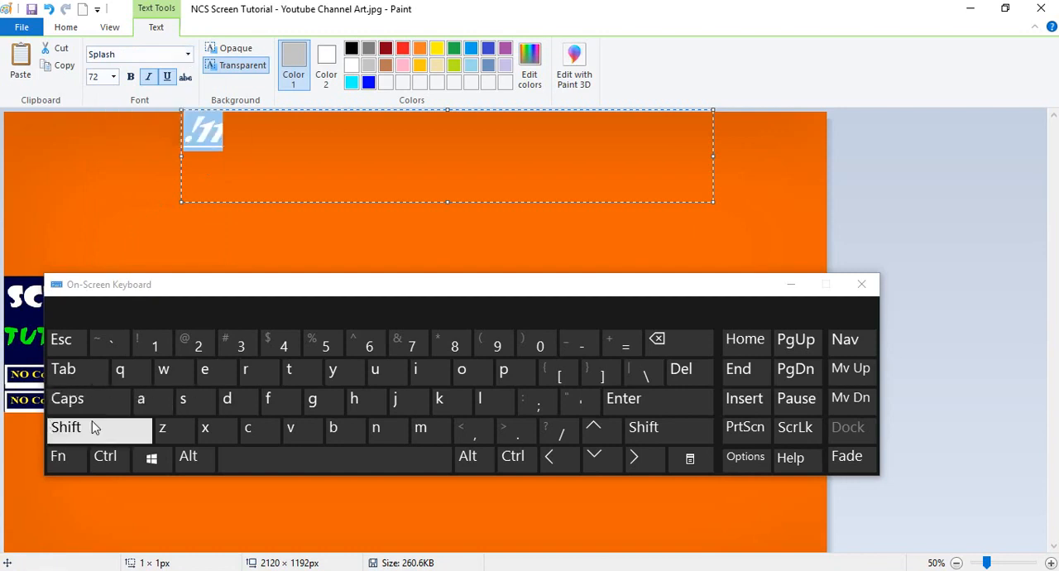
Reduce the text to a single exclamation mark and remove its underline and italic formatting.
{"action": "left_click", "coordinate": [242, 131]}
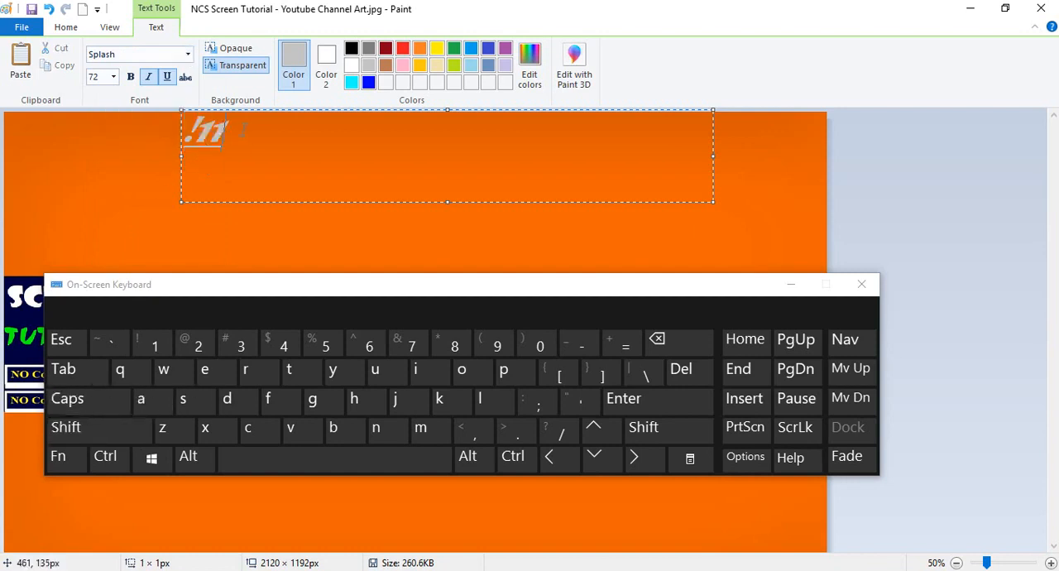
{"action": "key", "text": "BackSpace"}
{"action": "key", "text": "BackSpace"}
{"action": "key", "text": "ctrl+a"}
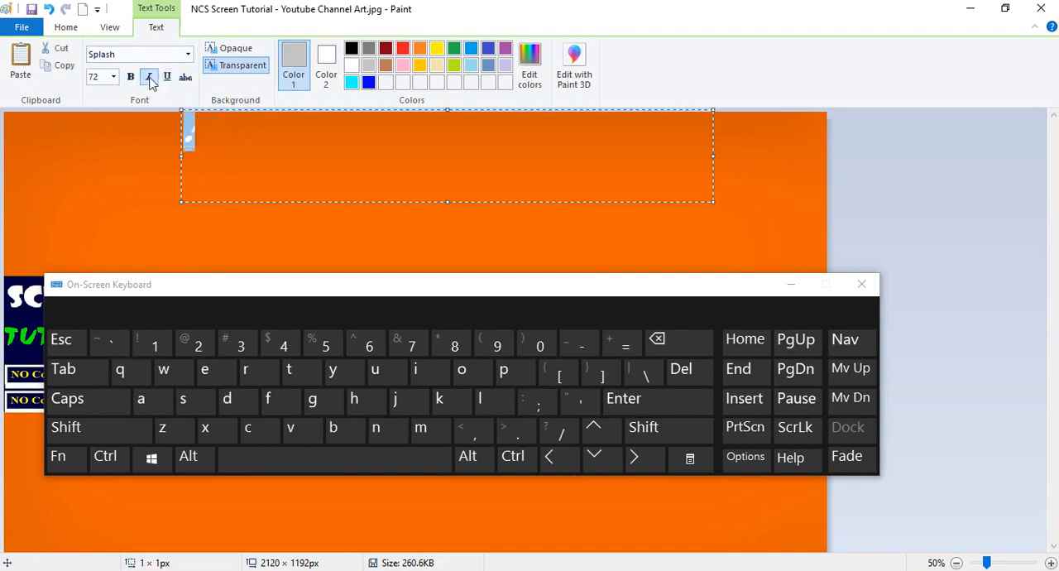
{"action": "left_click", "coordinate": [150, 78]}
Copy the single exclamation mark and paste it after itself until the text reads "!!!".
{"action": "left_click_drag", "start_coordinate": [193, 130], "coordinate": [182, 129]}
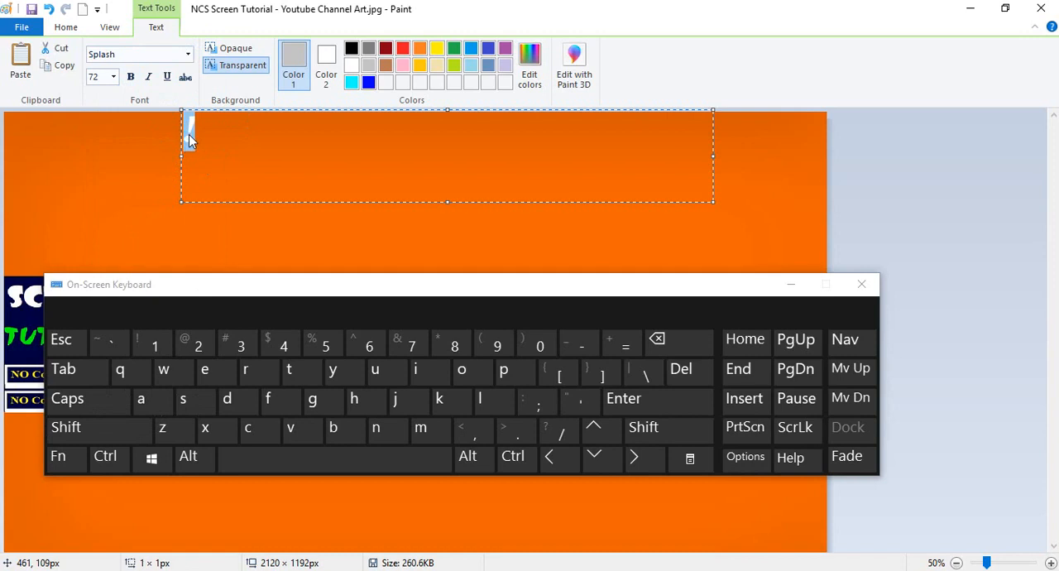
{"action": "right_click", "coordinate": [189, 134]}
{"action": "left_click", "coordinate": [224, 198]}
{"action": "left_click", "coordinate": [215, 124]}
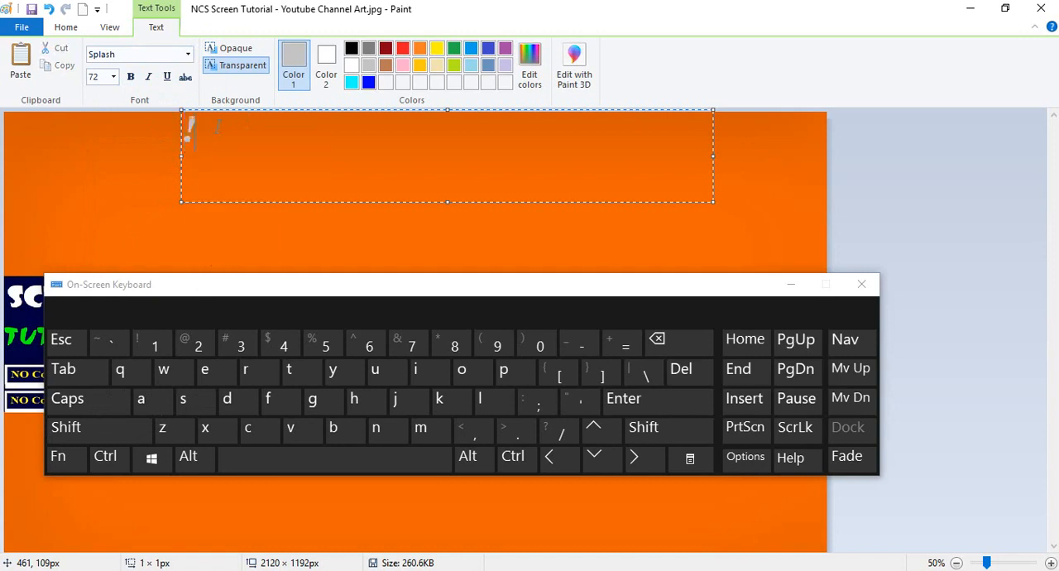
{"action": "key", "text": "ctrl"}
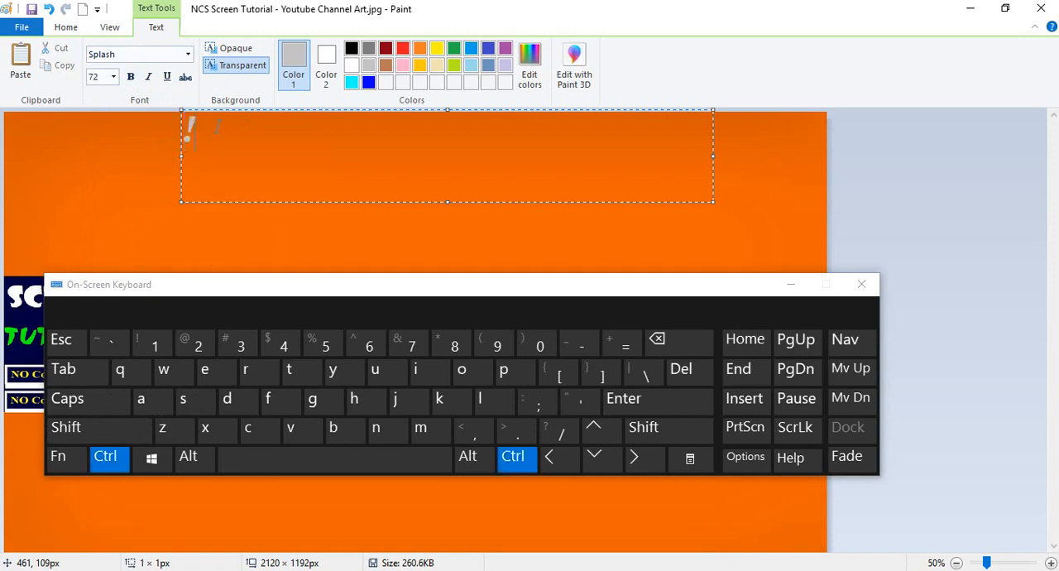
{"action": "key", "text": "ctrl+v"}
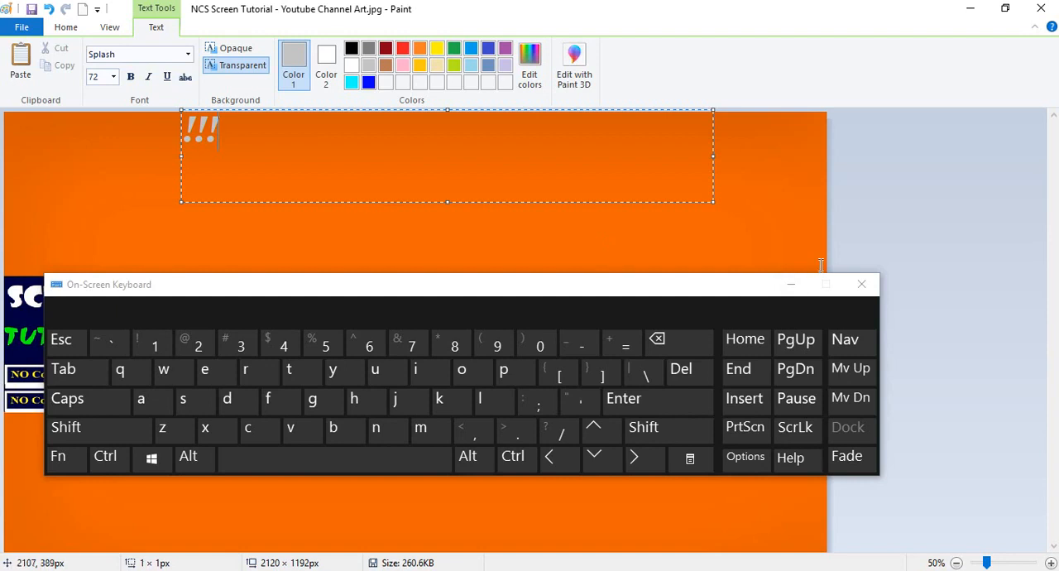
Minimize the on-screen keyboard and move the "!!!" text onto the black band just before "NO Copyright Music".
{"action": "left_click", "coordinate": [791, 285]}
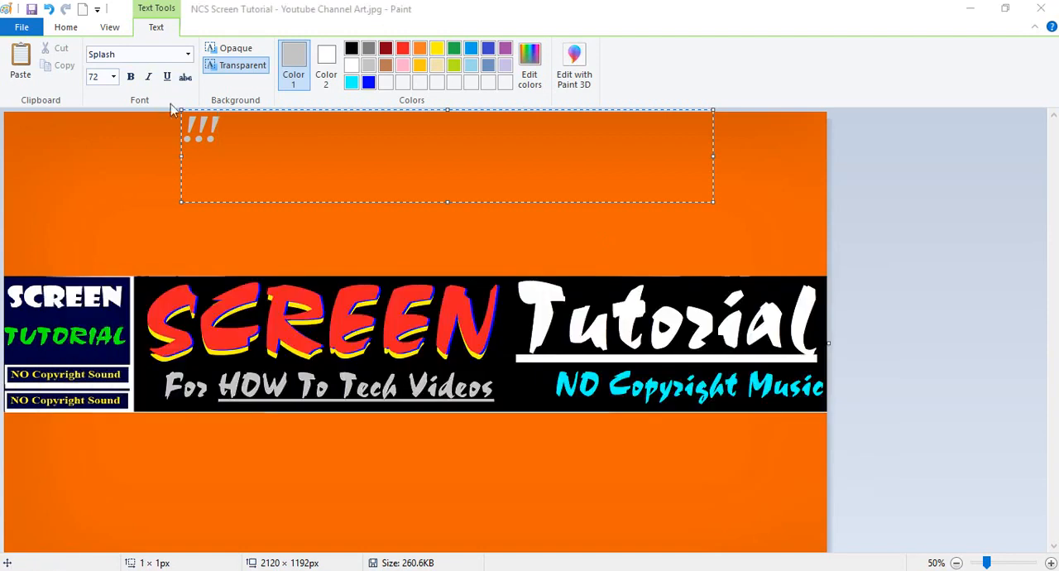
{"action": "left_click_drag", "start_coordinate": [240, 113], "coordinate": [357, 346]}
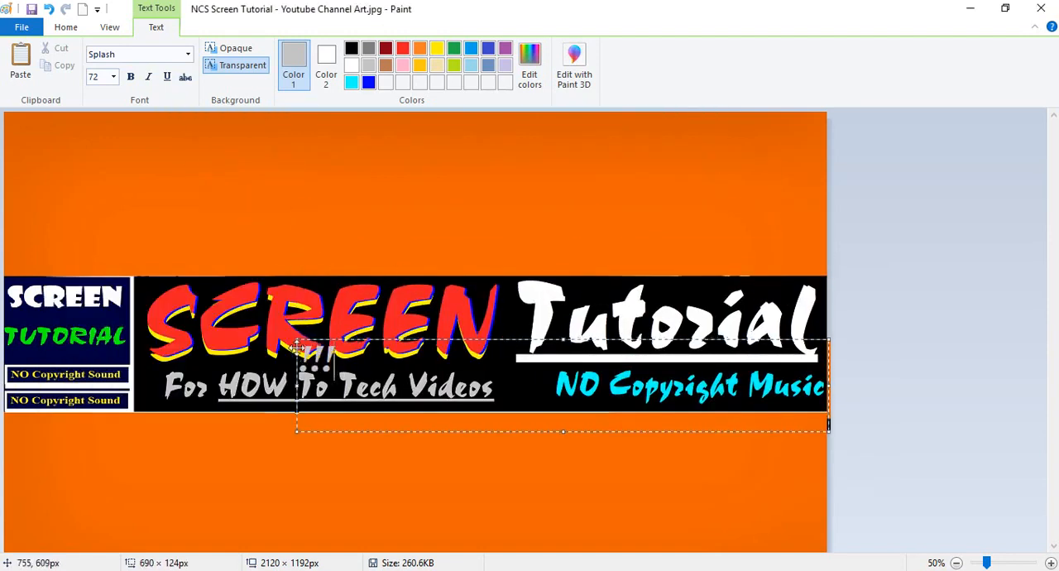
{"action": "left_click_drag", "start_coordinate": [305, 339], "coordinate": [509, 369]}
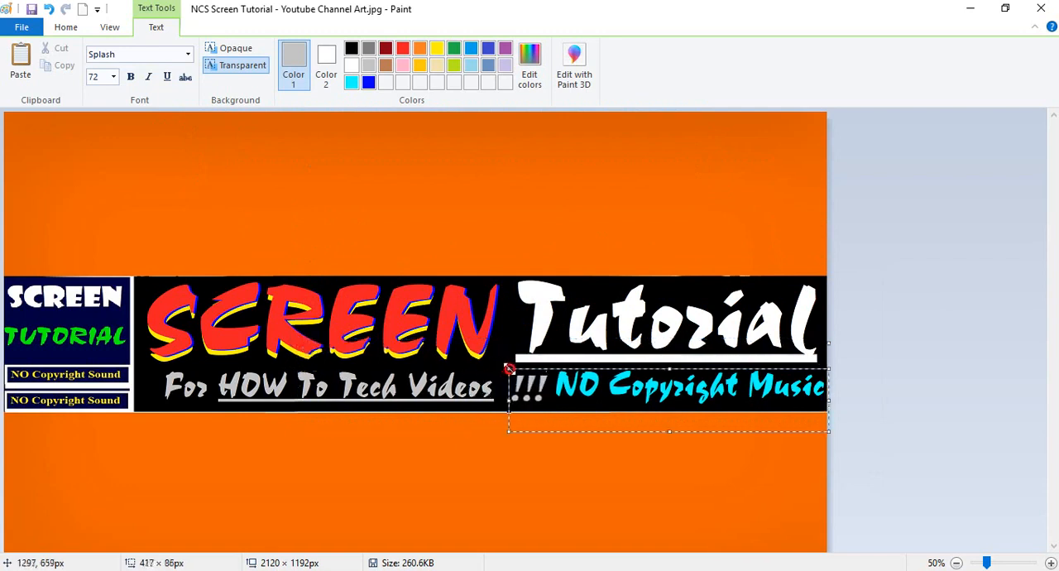
Color the "!!!" text magenta using the basic colors of the color editor, and commit the text.
{"action": "double_click", "coordinate": [525, 392]}
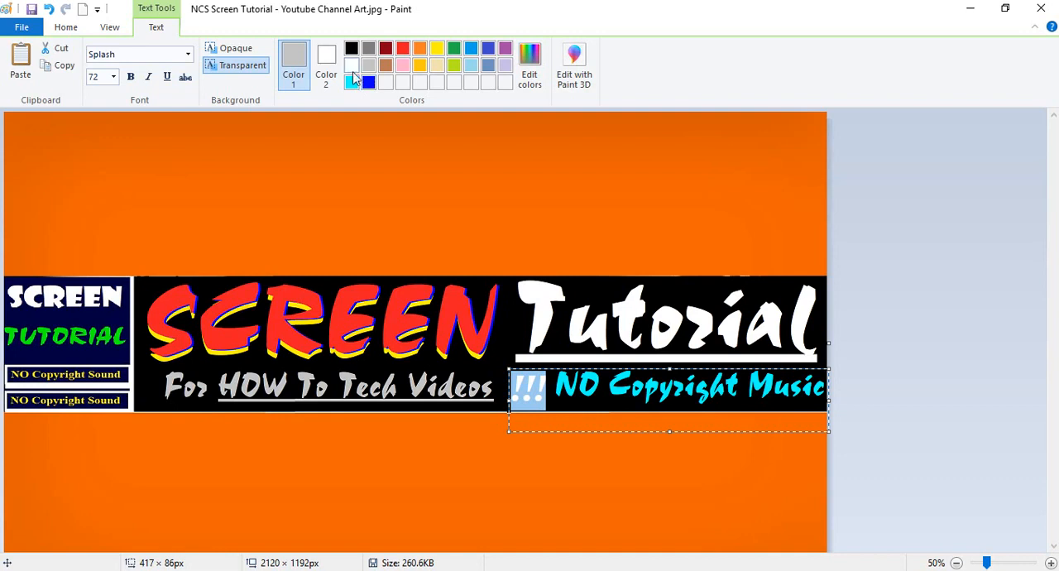
{"action": "left_click", "coordinate": [529, 68]}
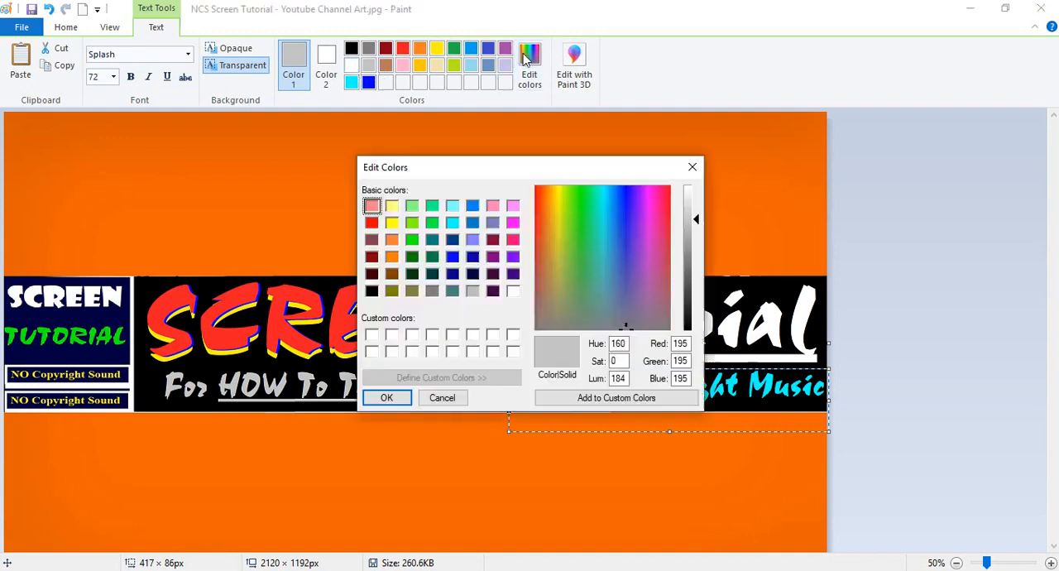
{"action": "left_click", "coordinate": [513, 222]}
{"action": "left_click", "coordinate": [386, 397]}
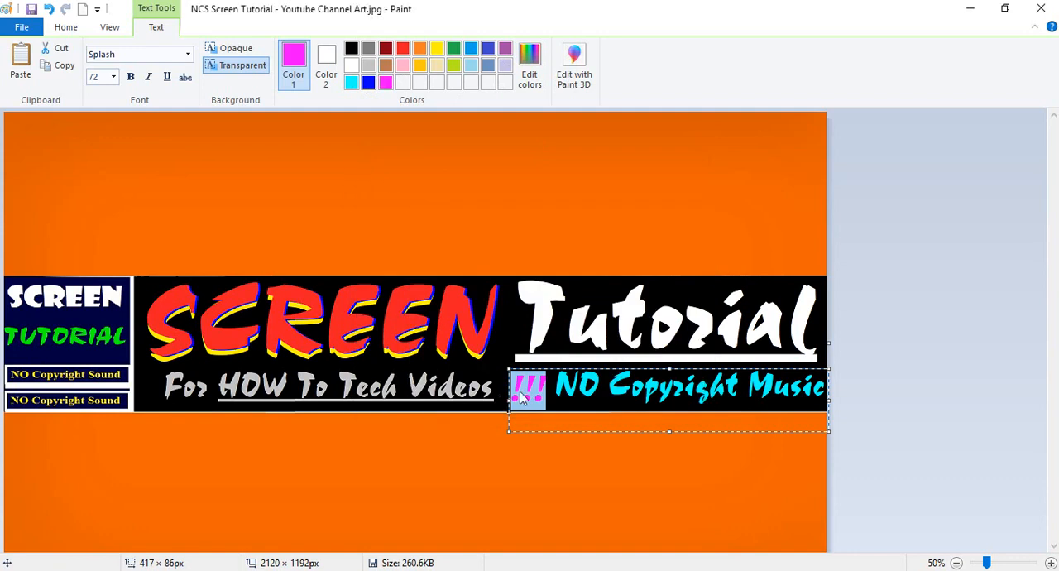
{"action": "left_click", "coordinate": [522, 397]}
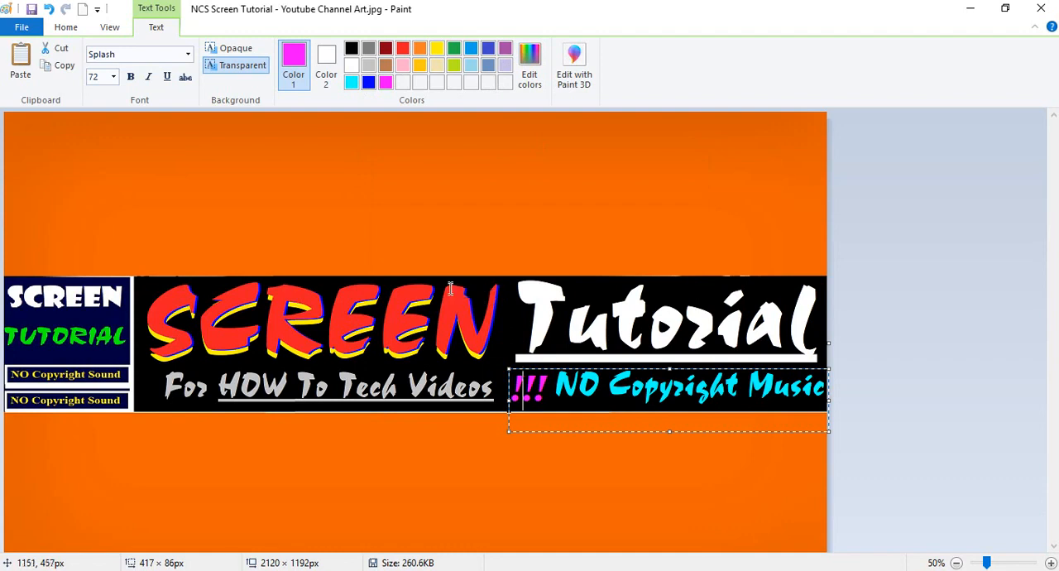
{"action": "left_click", "coordinate": [454, 244]}
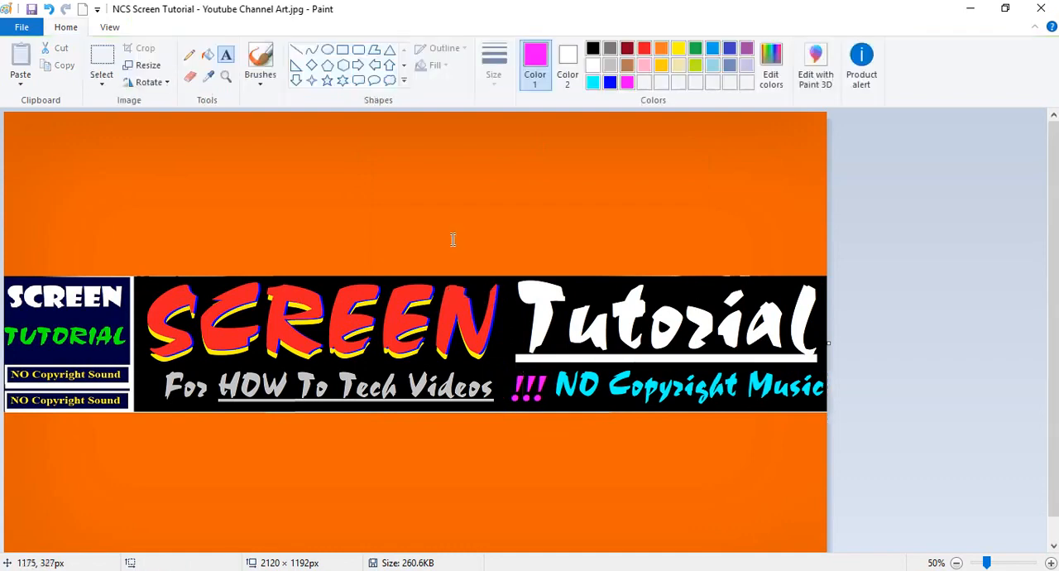
Draw a magenta ellipse of about 125 × 119 px around the "!!!" and save the image.
{"action": "left_click", "coordinate": [327, 49]}
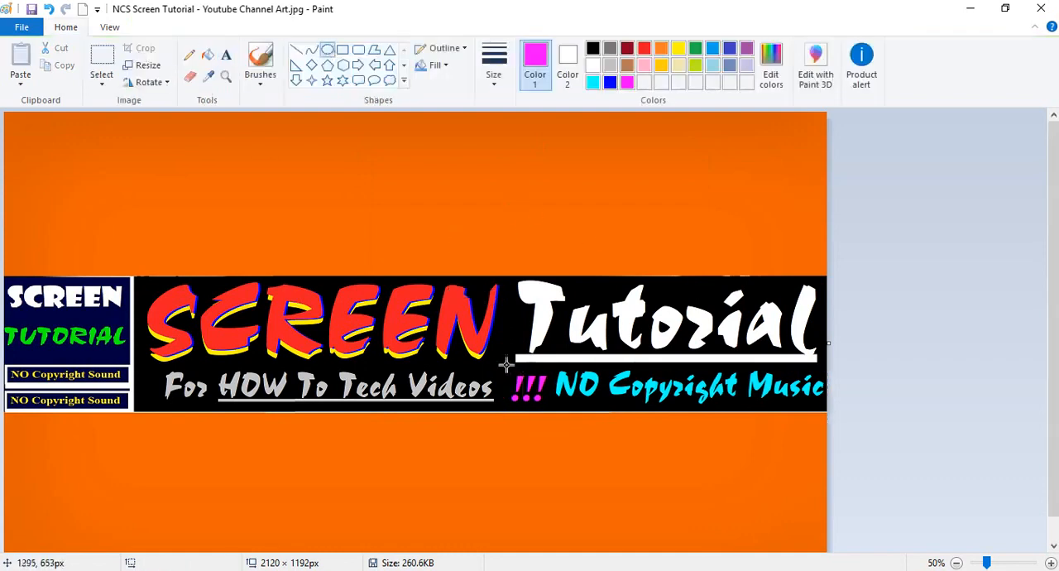
{"action": "left_click_drag", "start_coordinate": [501, 359], "coordinate": [552, 409]}
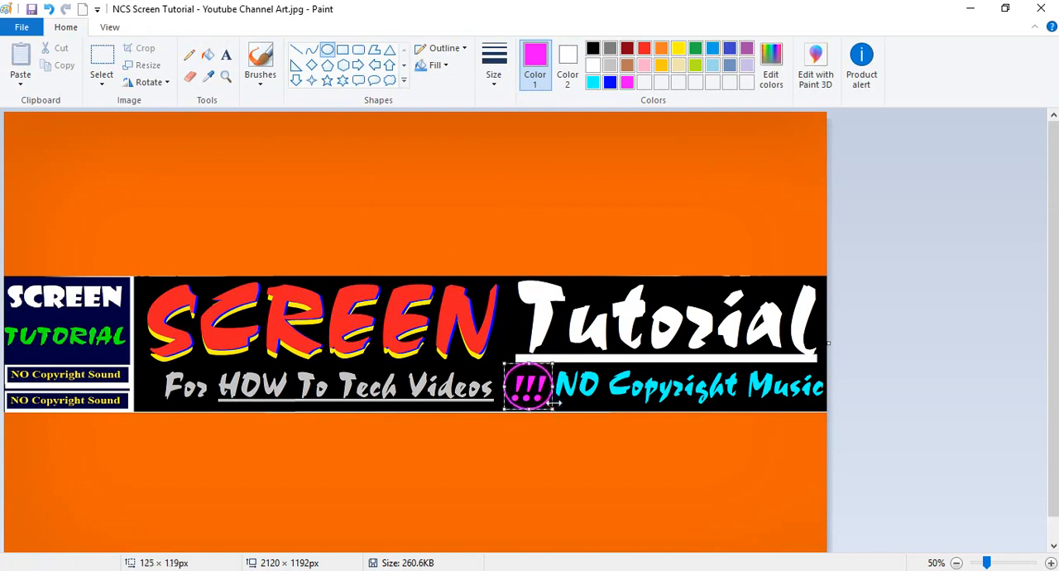
{"action": "left_click", "coordinate": [590, 216]}
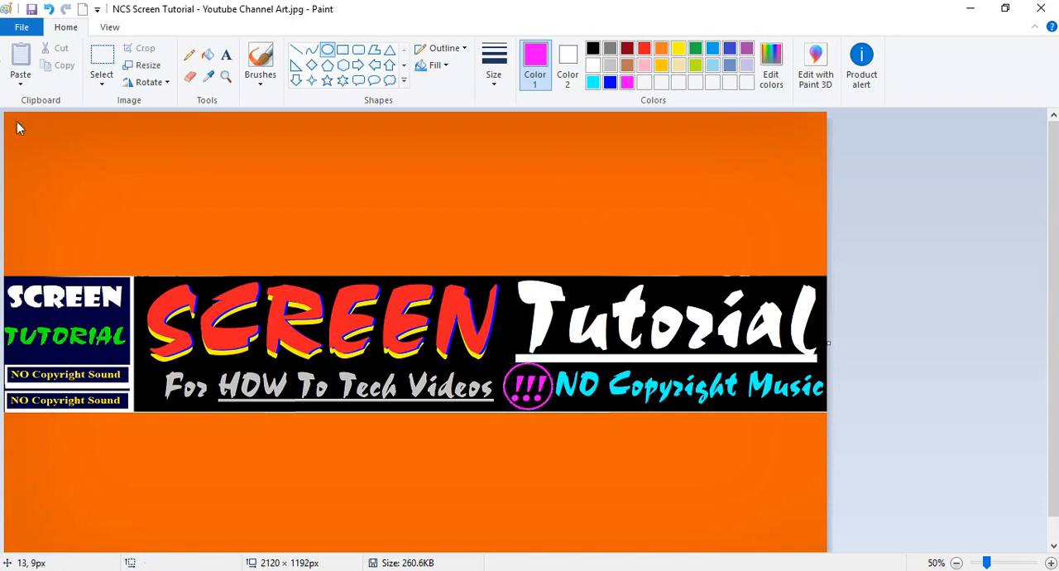
{"action": "left_click", "coordinate": [31, 10]}
Switch to the Chrome browser and open the channel art editor from the NCS Screen Tutorial channel page's banner.
{"action": "left_click", "coordinate": [243, 570]}
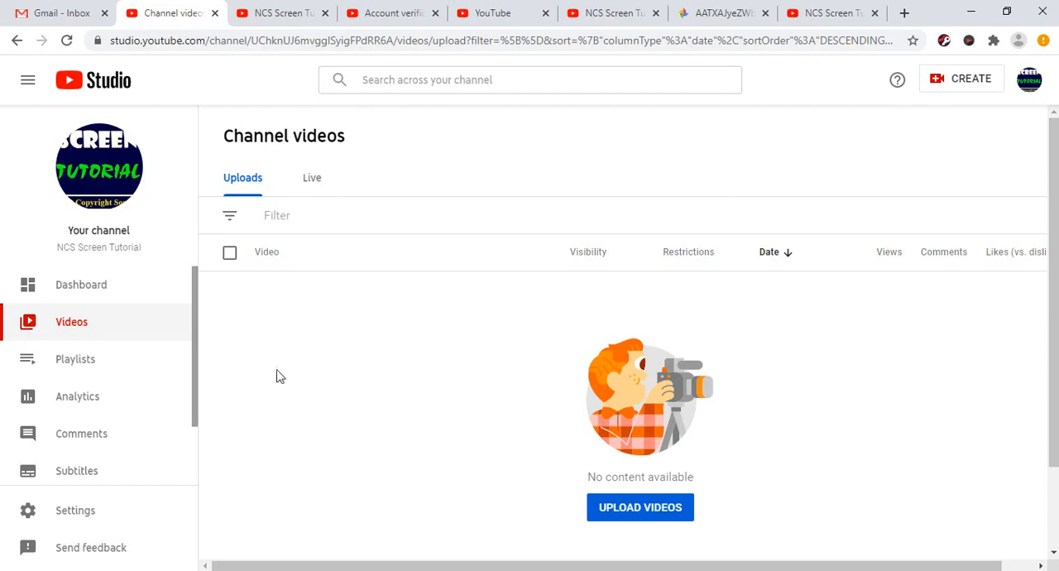
{"action": "left_click", "coordinate": [285, 13]}
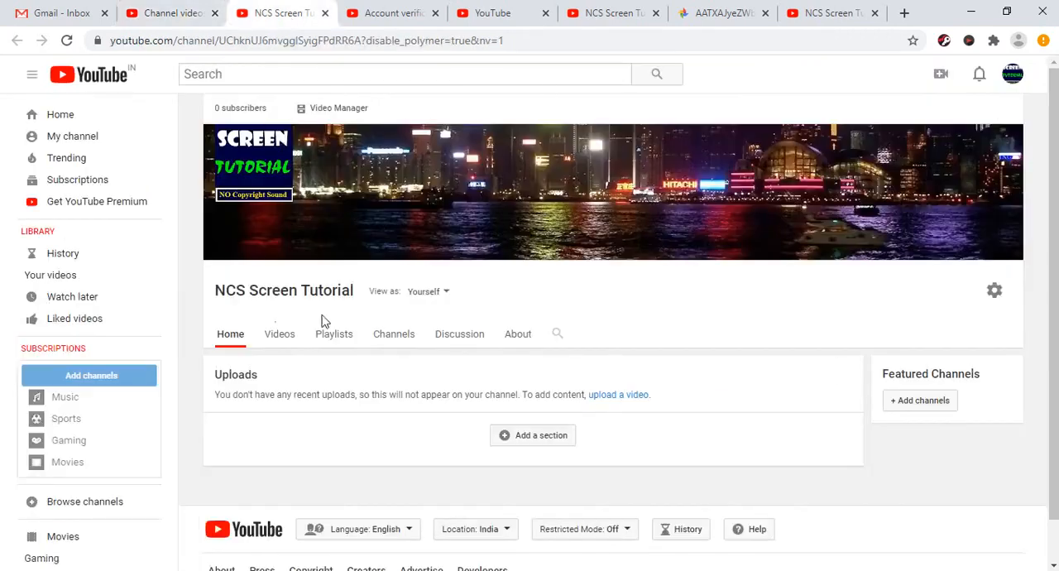
{"action": "mouse_move", "coordinate": [1011, 145]}
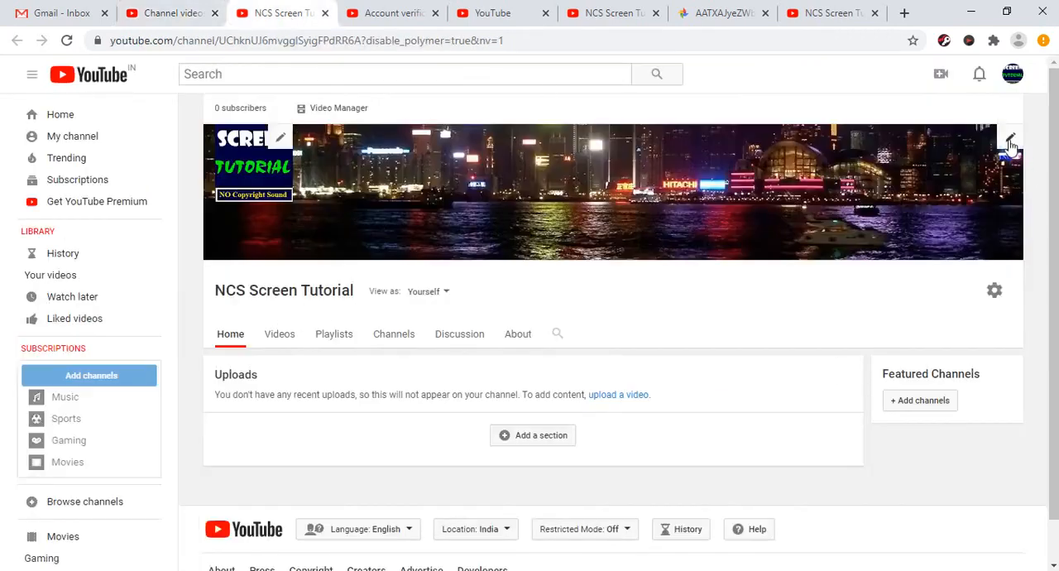
{"action": "left_click", "coordinate": [1009, 141]}
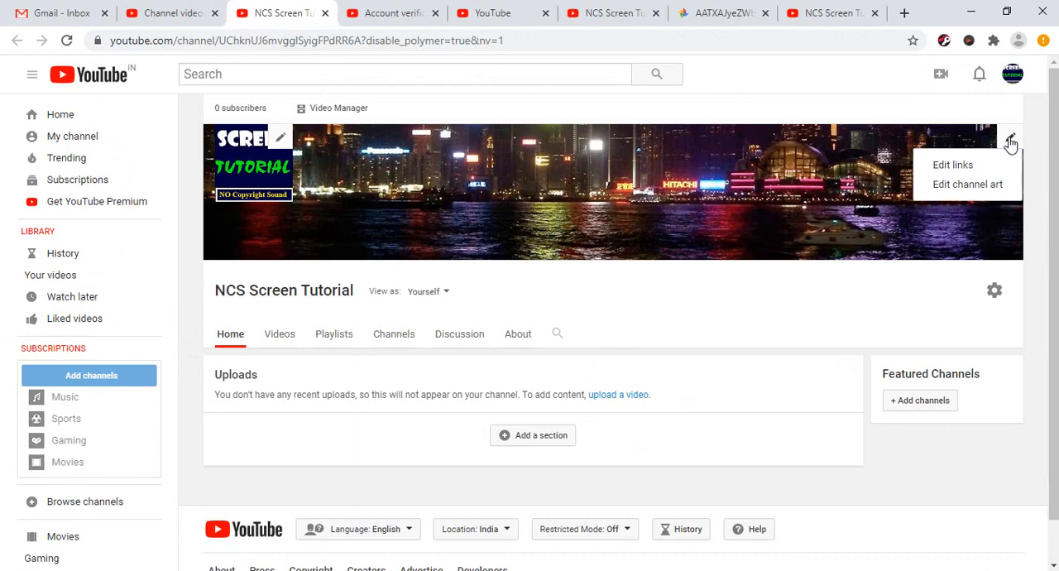
{"action": "left_click", "coordinate": [974, 191]}
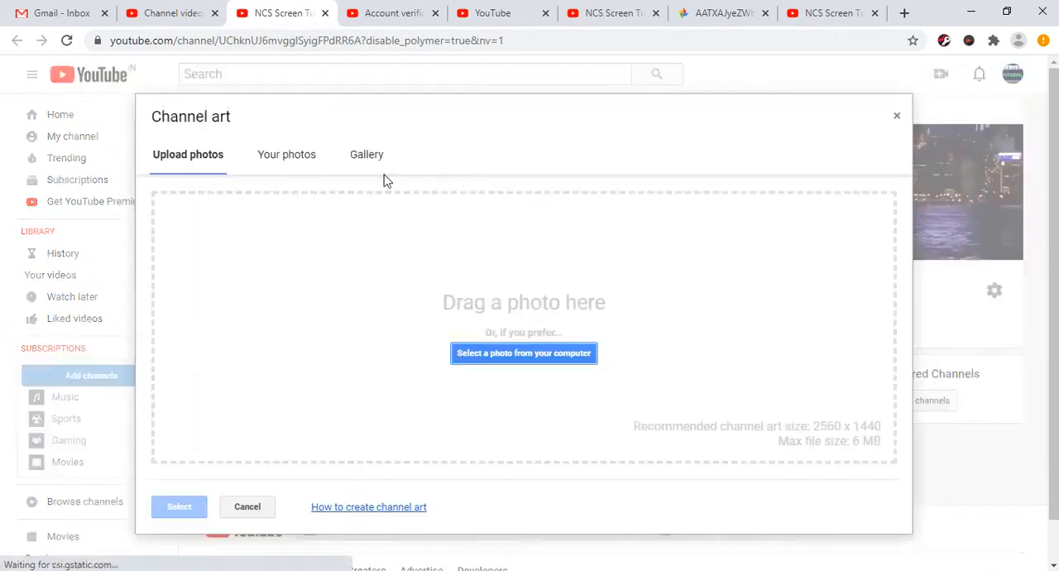
Upload "NCS Screen Tutorial - Youtube Channel Art.jpg" from the NCS Screen Tutorial desktop folder and apply it as the channel art.
{"action": "left_click", "coordinate": [493, 355]}
{"action": "left_click", "coordinate": [215, 137]}
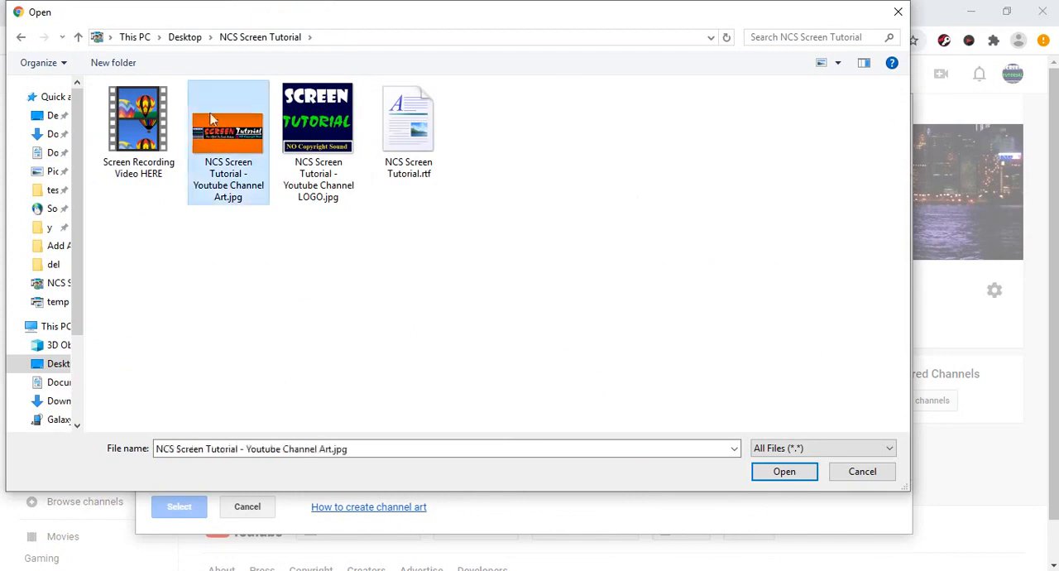
{"action": "left_click", "coordinate": [778, 476]}
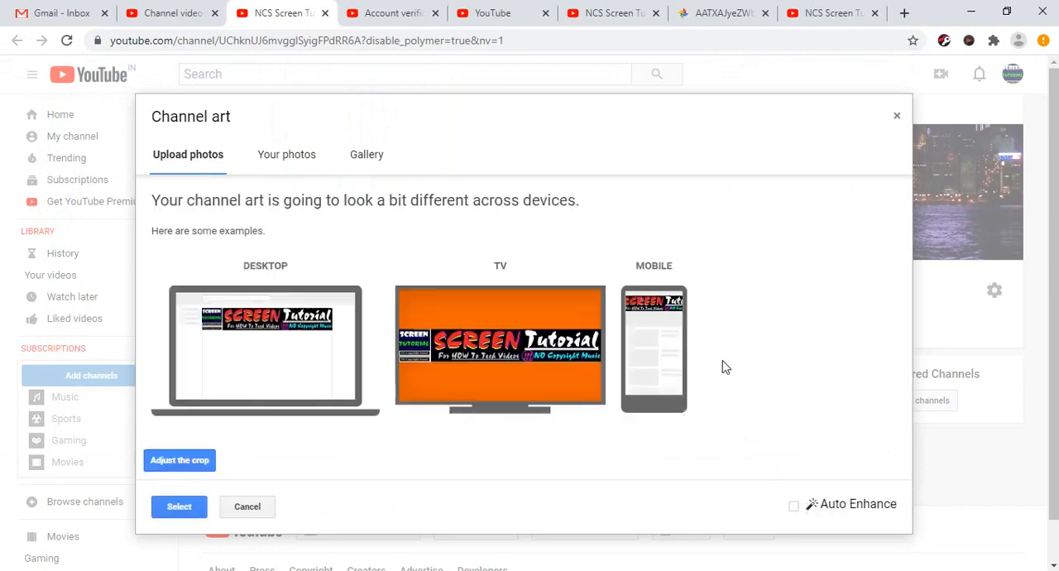
{"action": "left_click", "coordinate": [178, 506]}
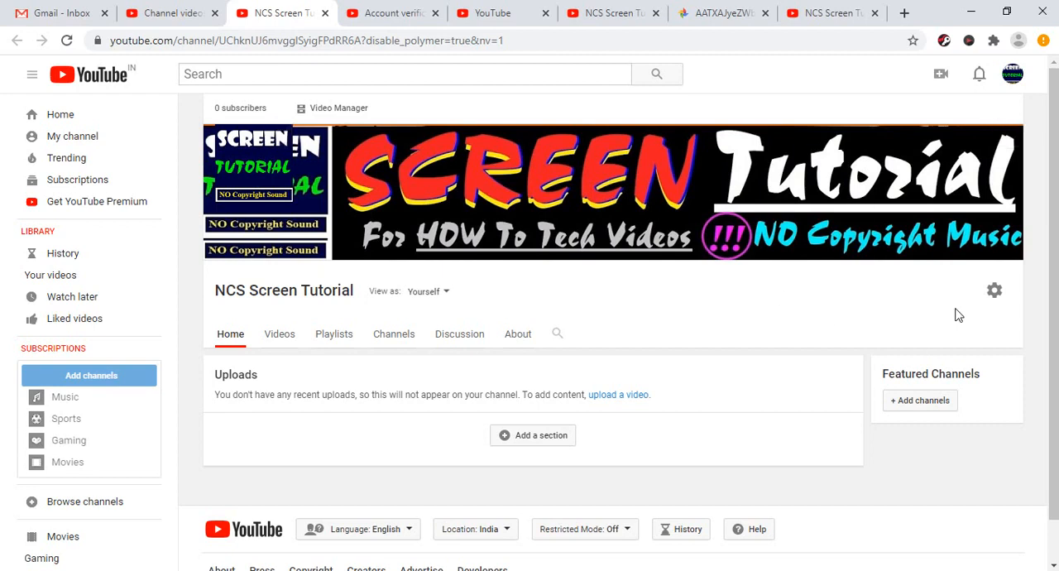
Review the new banner on the NCS Screen Tutorial channel page and reload the page.
{"action": "scroll", "coordinate": [773, 364], "scroll_direction": "down", "scroll_amount": 1}
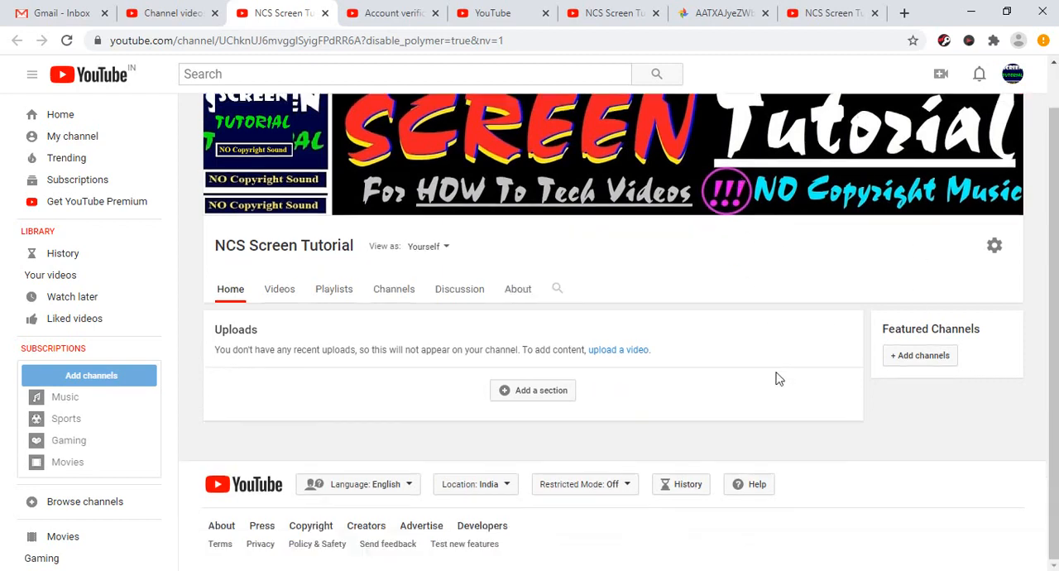
{"action": "scroll", "coordinate": [778, 379], "scroll_direction": "up", "scroll_amount": 1}
{"action": "scroll", "coordinate": [761, 405], "scroll_direction": "down", "scroll_amount": 1}
{"action": "scroll", "coordinate": [753, 413], "scroll_direction": "up", "scroll_amount": 1}
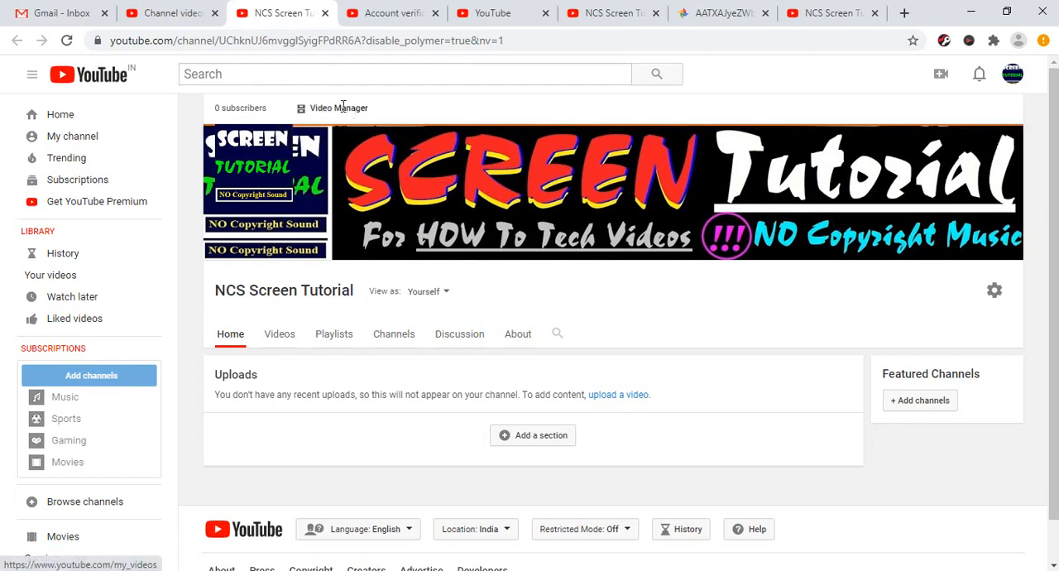
{"action": "left_click", "coordinate": [154, 15]}
{"action": "left_click", "coordinate": [258, 15]}
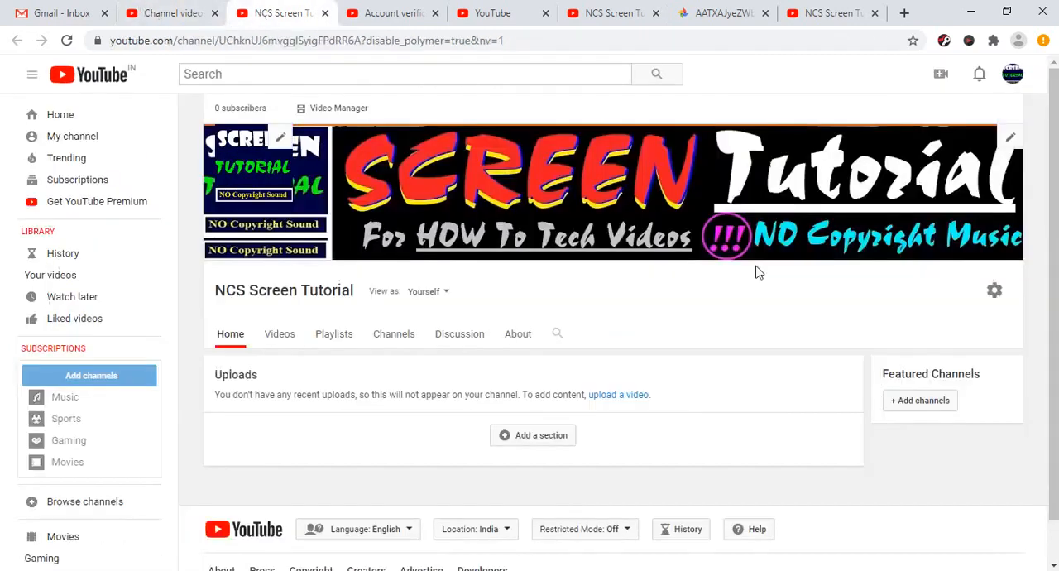
{"action": "right_click", "coordinate": [794, 101]}
{"action": "left_click", "coordinate": [833, 146]}
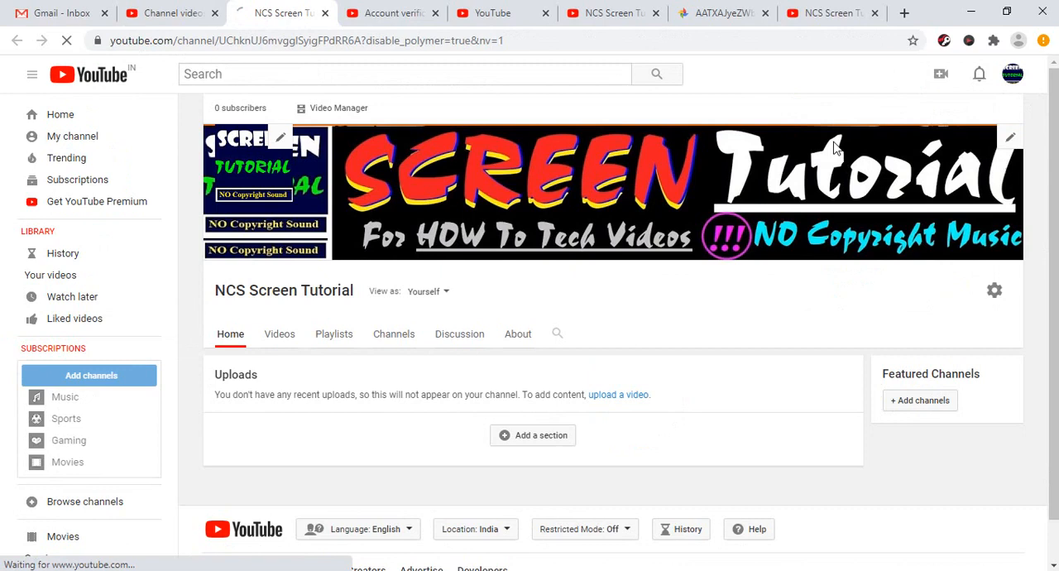